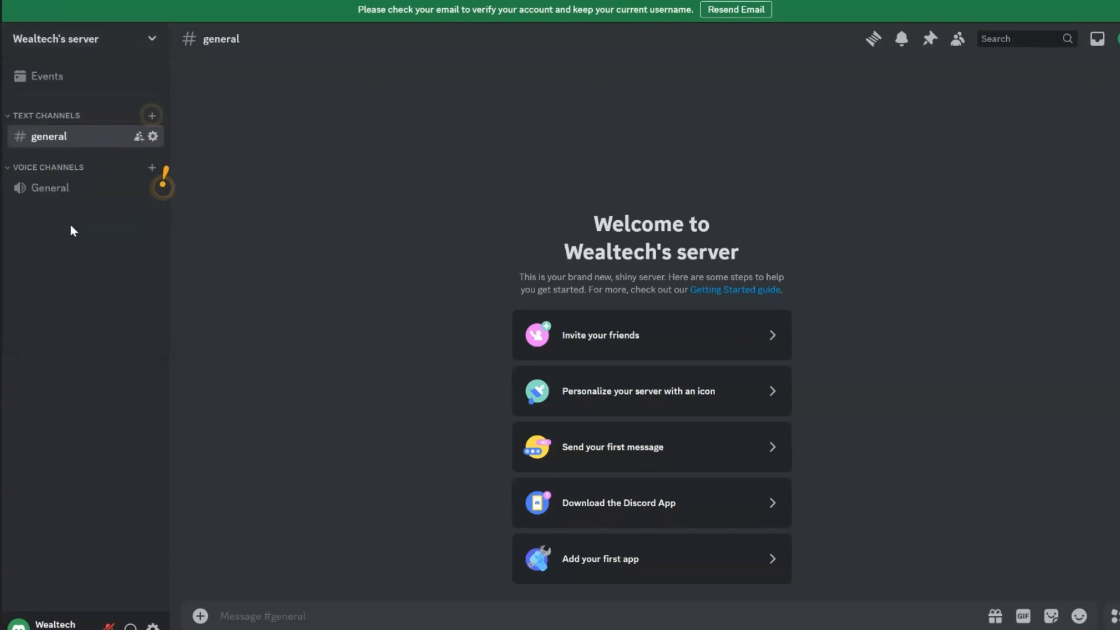
Search the app directory for "midjourney" and open the Midjourney Bot page.
text(midjourney)
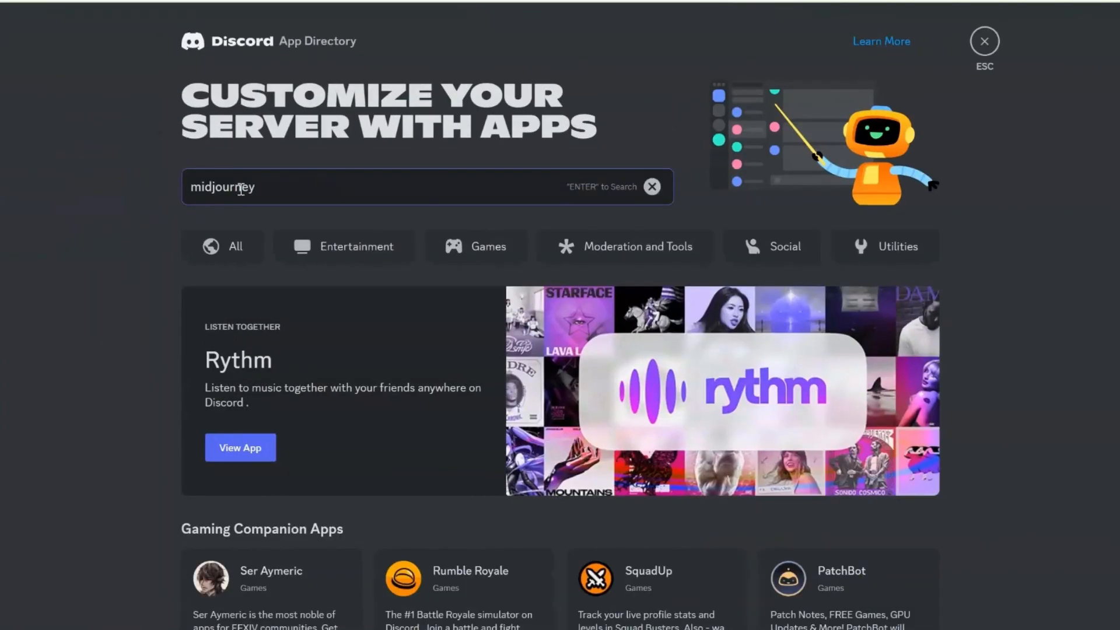
key(Return)
click(419, 188)
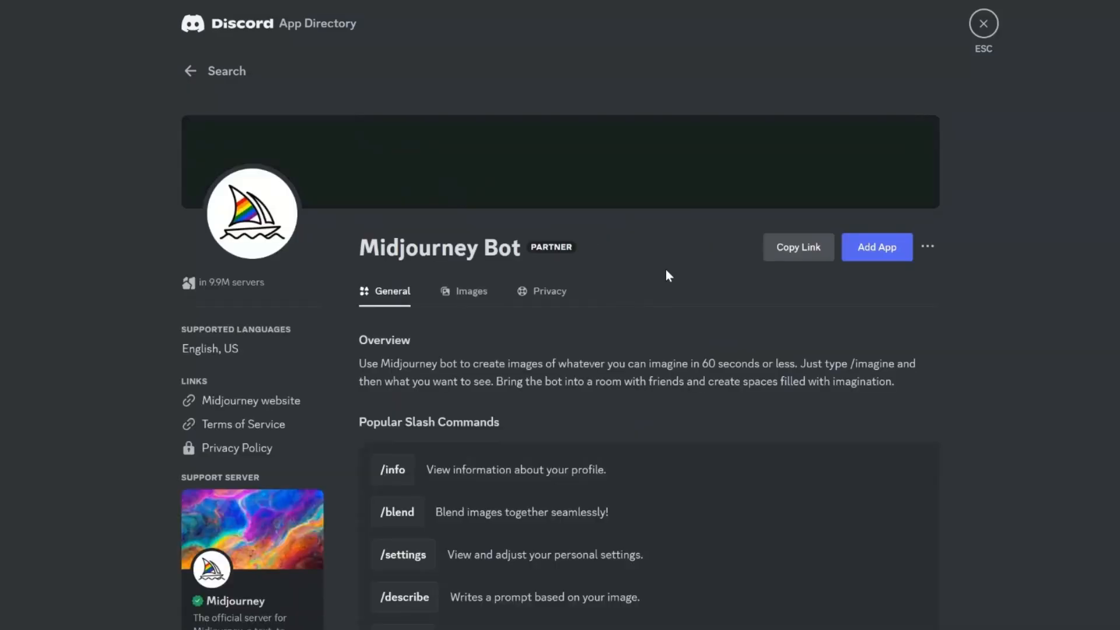
click(880, 257)
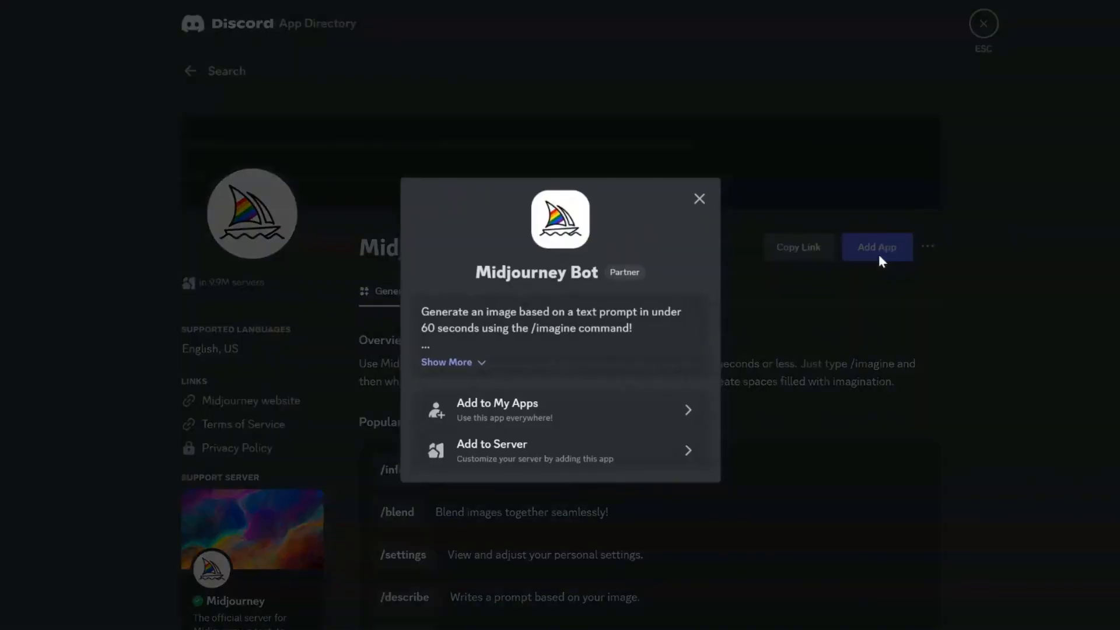
click(569, 447)
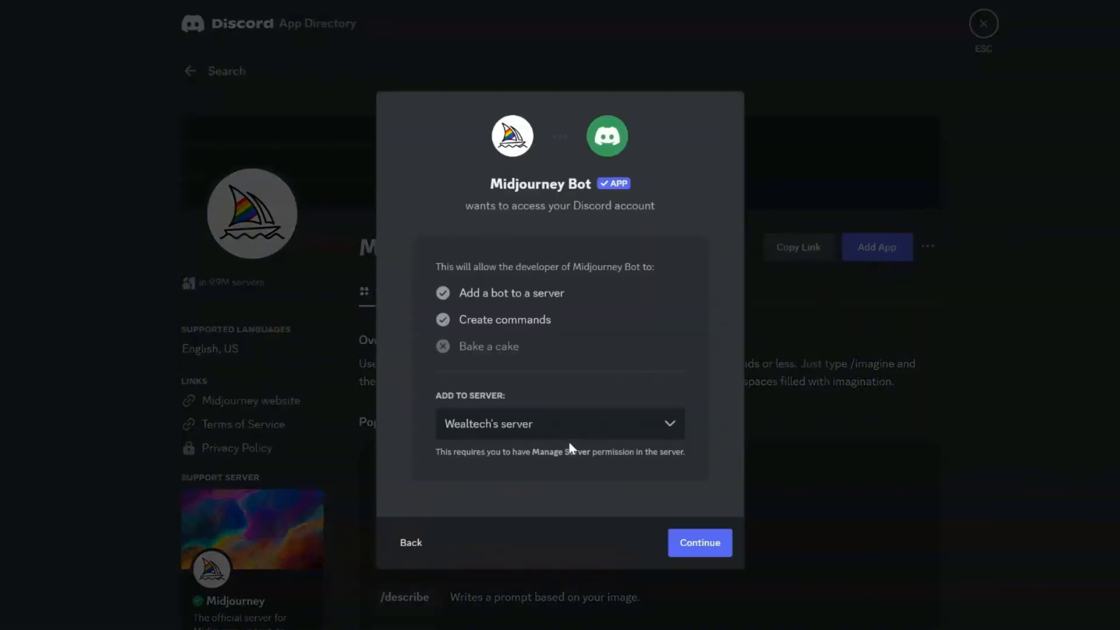
click(694, 541)
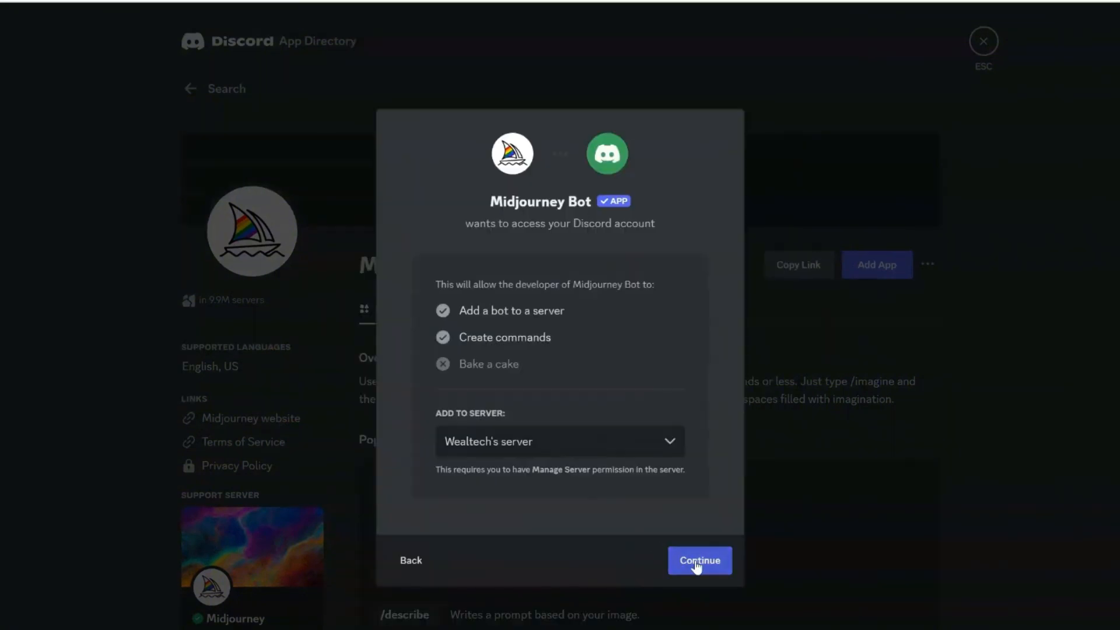
click(696, 562)
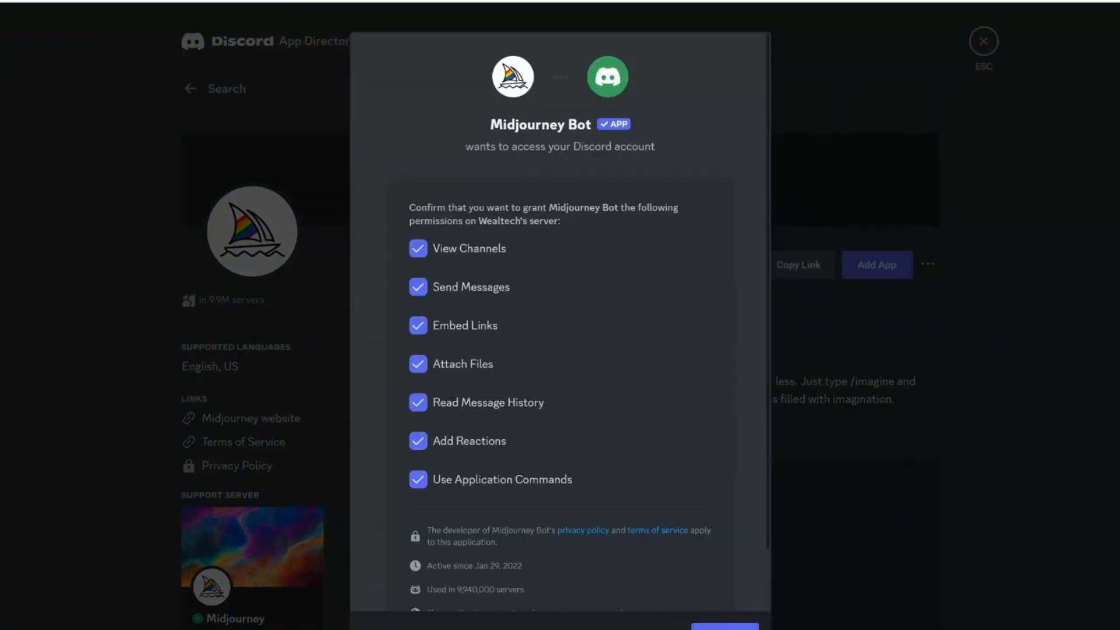
click(709, 626)
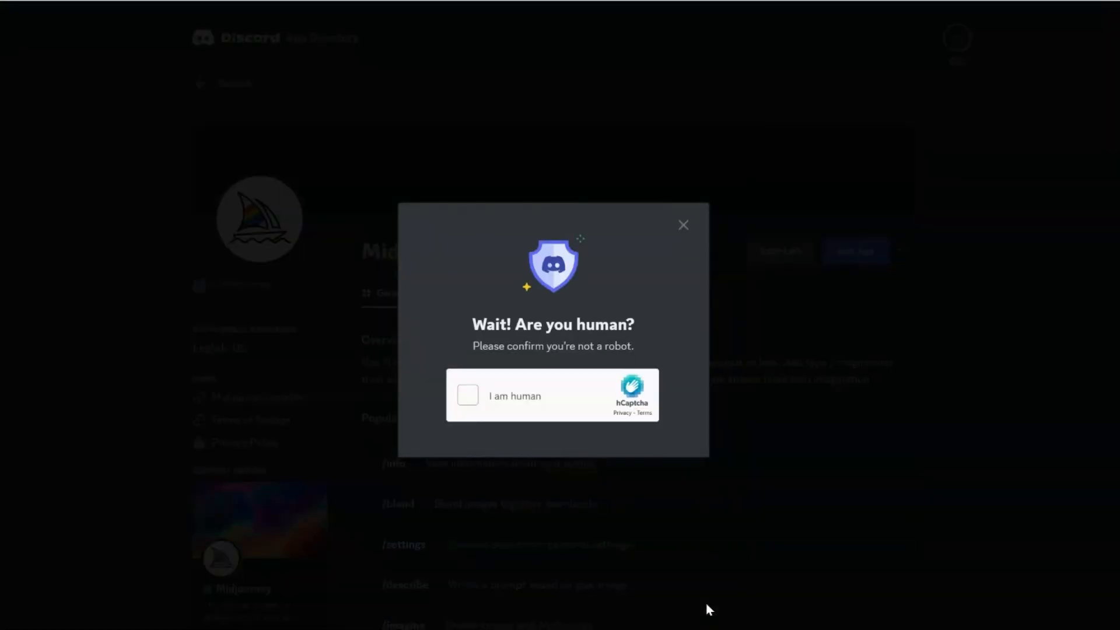
click(467, 395)
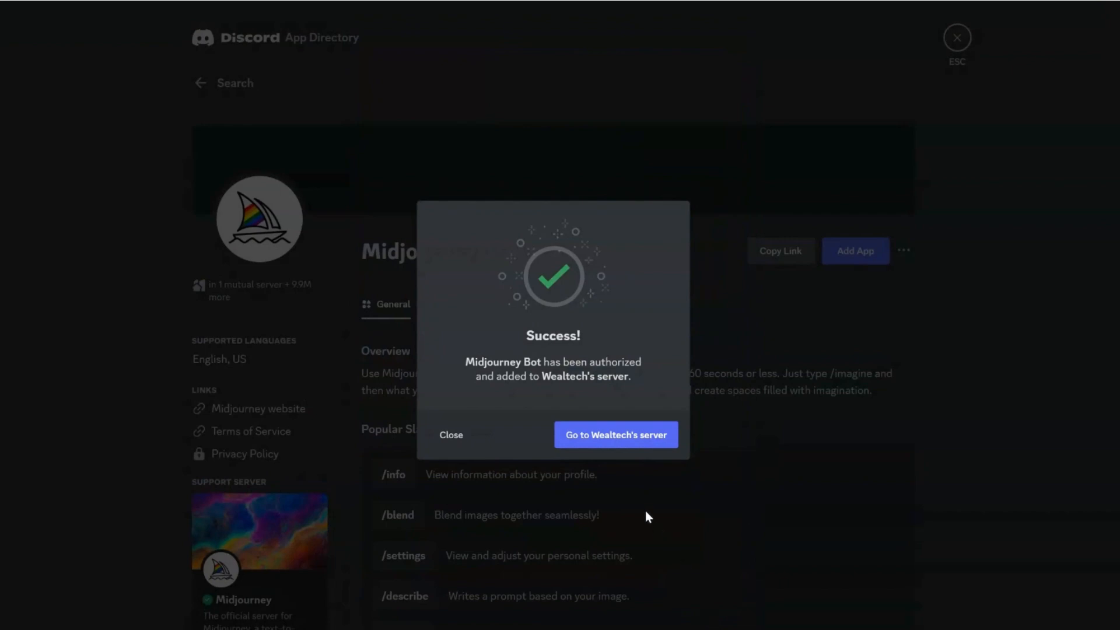
click(625, 437)
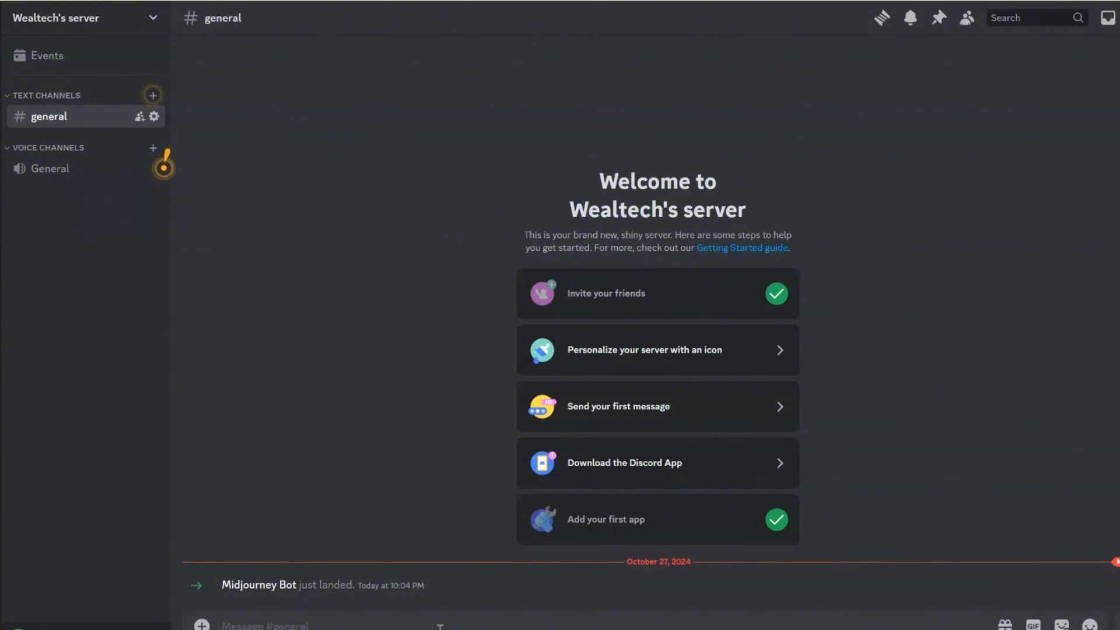
Run the /subscribe command in the general channel and open Midjourney's subscription plans page from the bot's reply.
text(/subscribe)
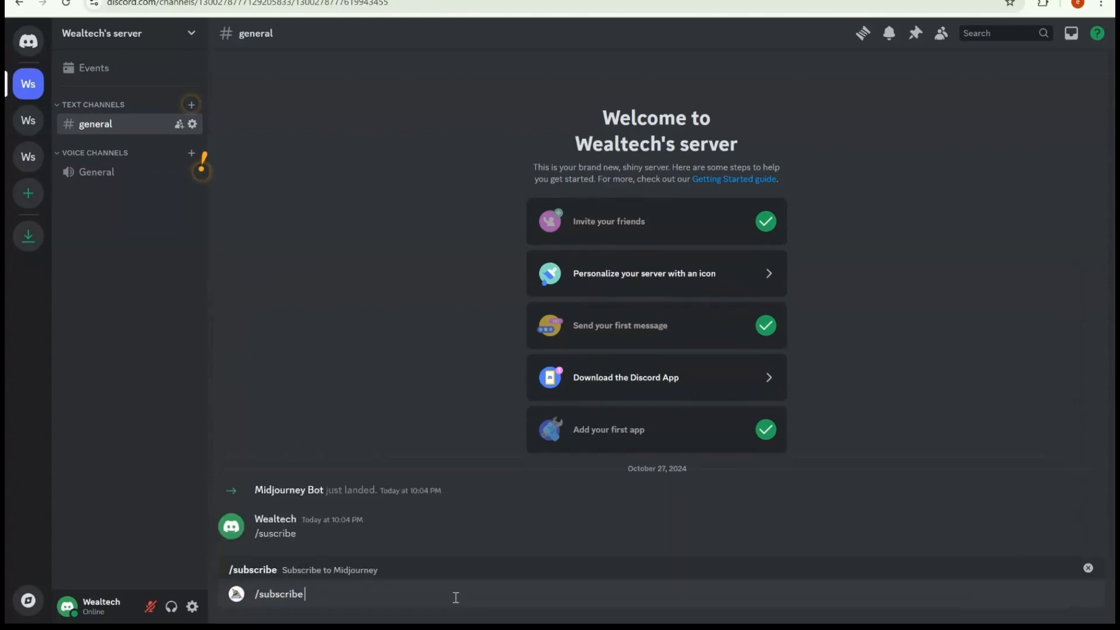
key(Tab)
key(Return)
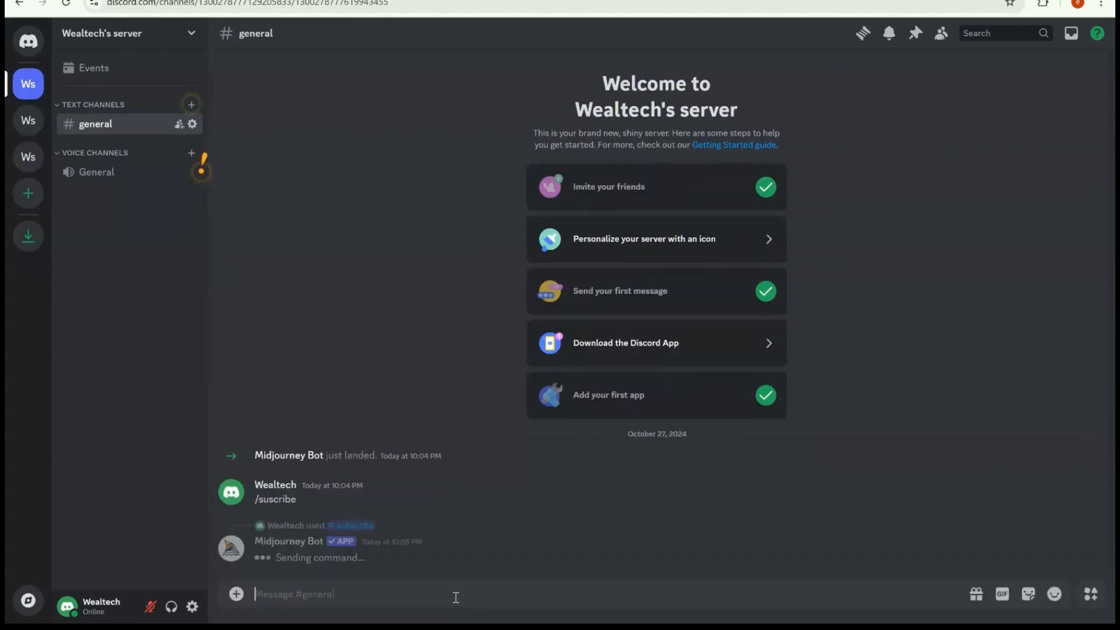
click(420, 536)
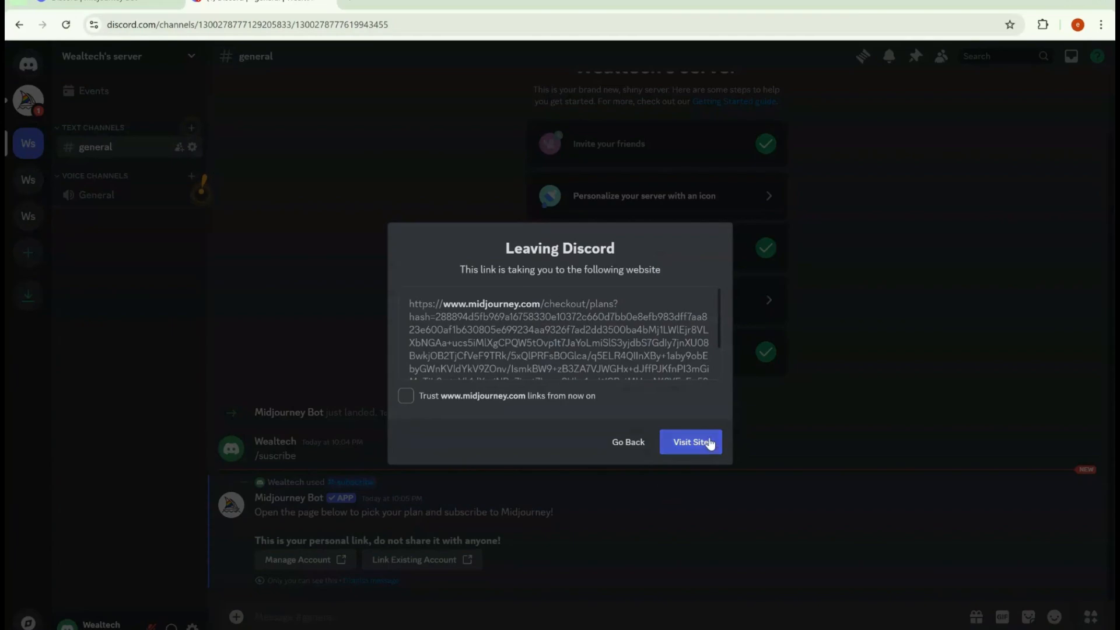
click(689, 445)
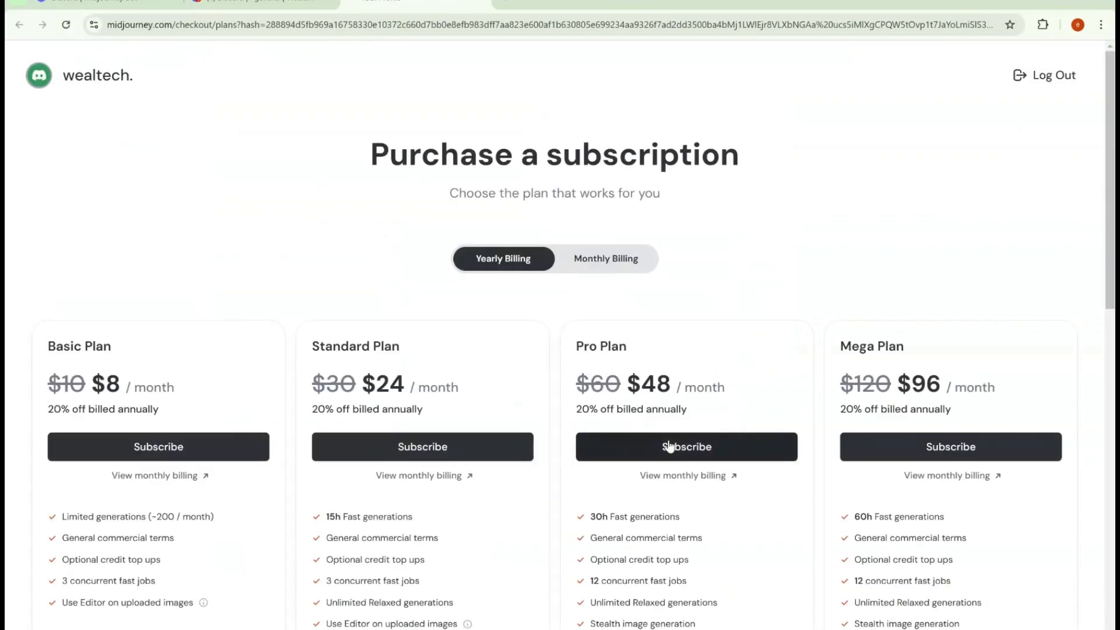
Compare the Basic, Standard, Pro and Mega plans under monthly and yearly billing.
click(605, 258)
scroll(178, 484, down, 2)
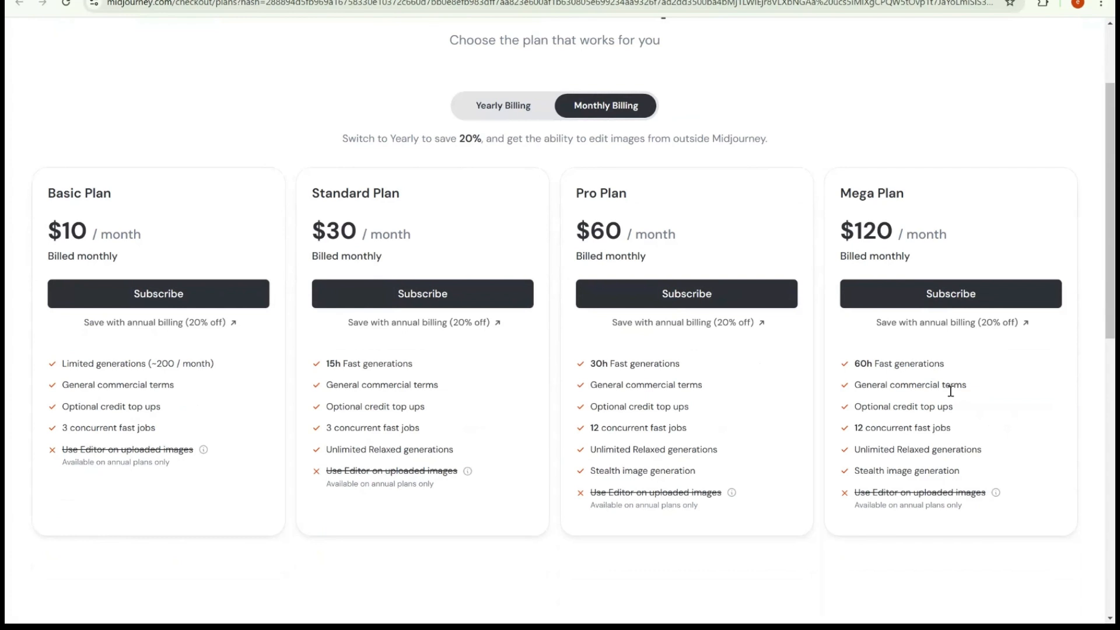
click(511, 116)
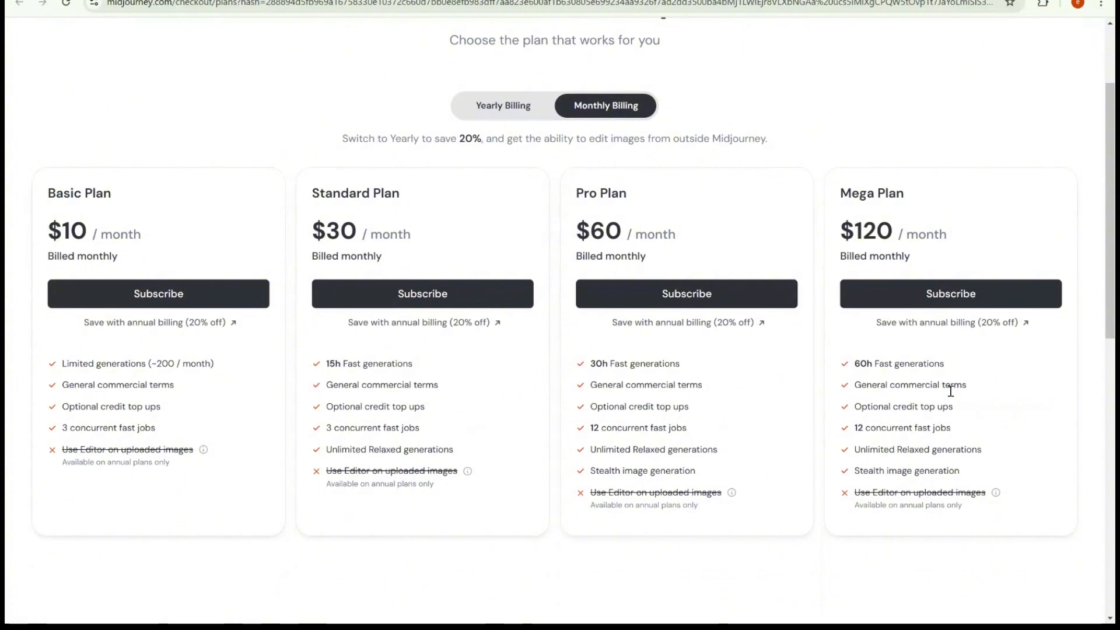
click(513, 116)
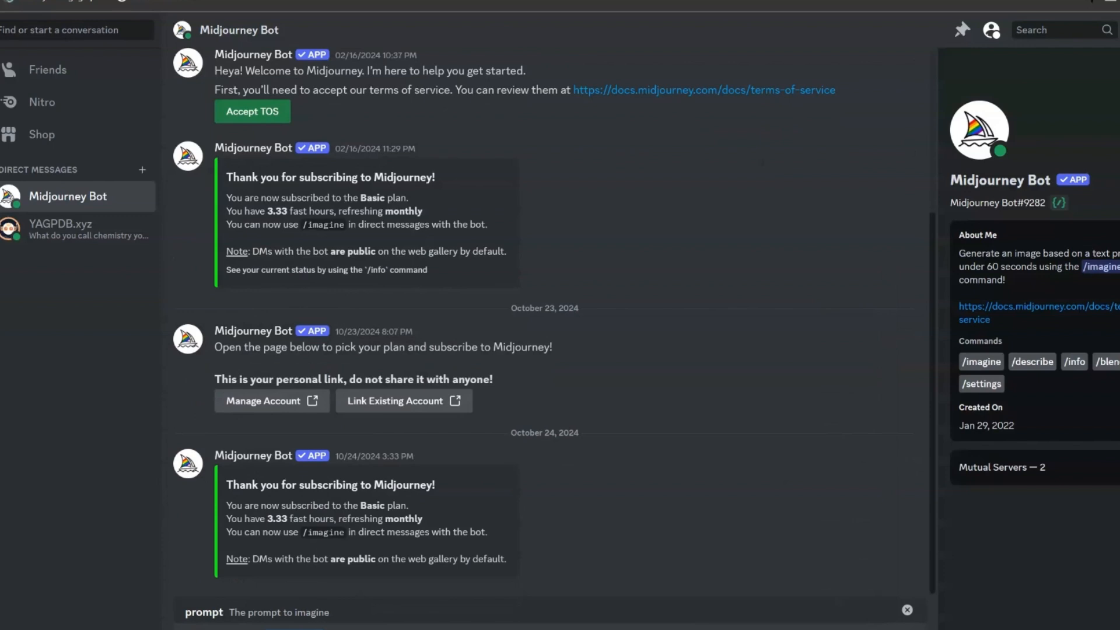
Generate images with /imagine from a prompt for a portrait of a friendly, long-haired woman in business attire in a modern tech workspace.
key(ctrl+v)
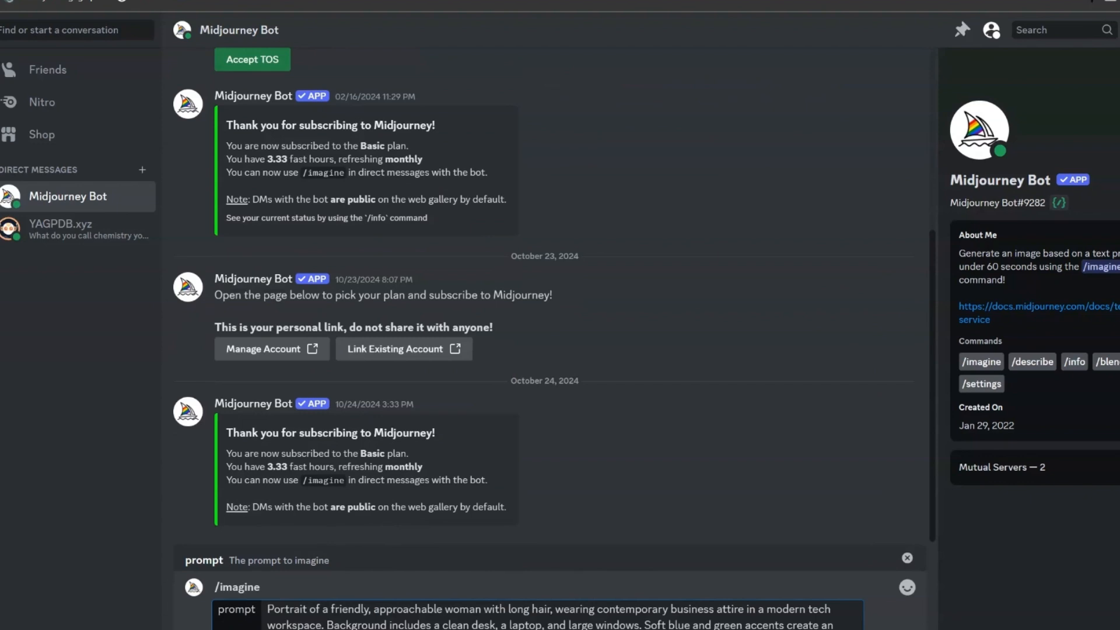
key(Return)
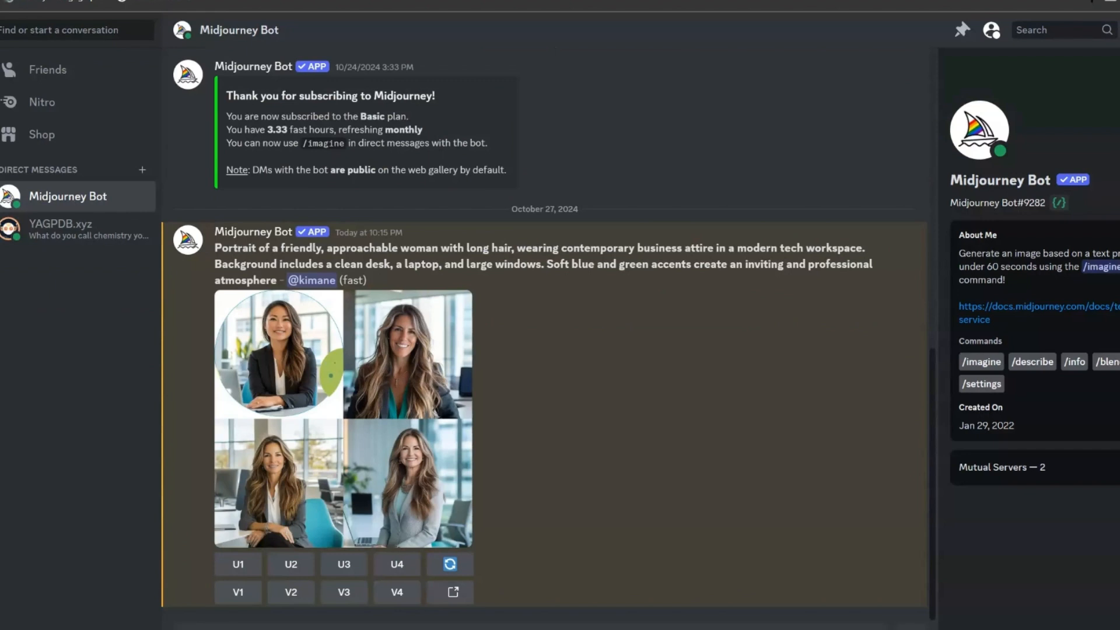
Run the /settings command in the Midjourney Bot chat and examine the available model versions.
text(/settings)
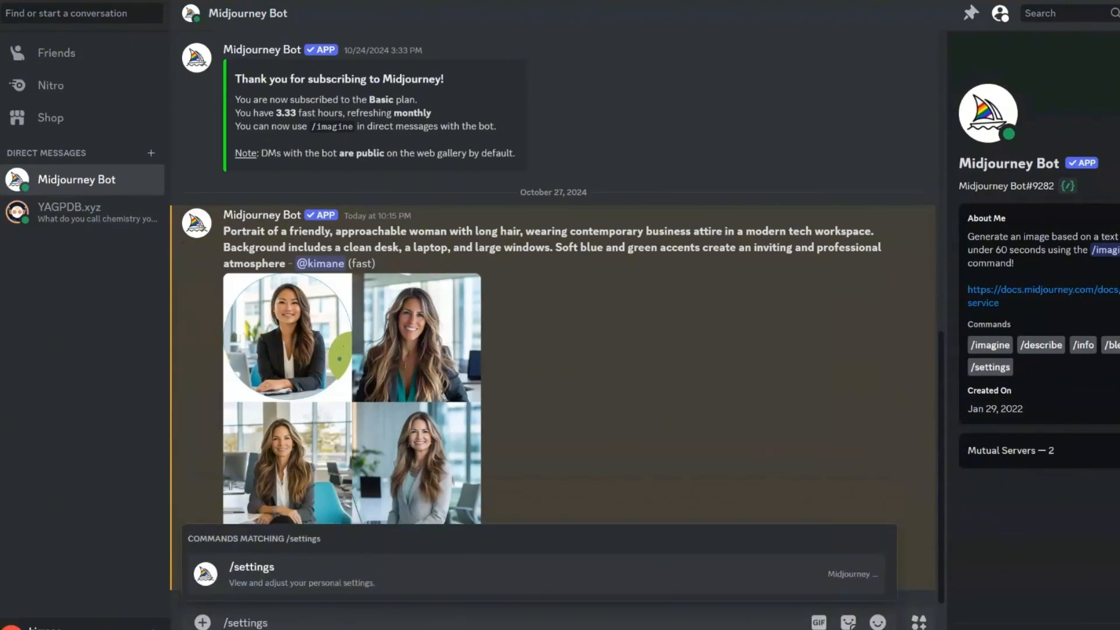
key(Return)
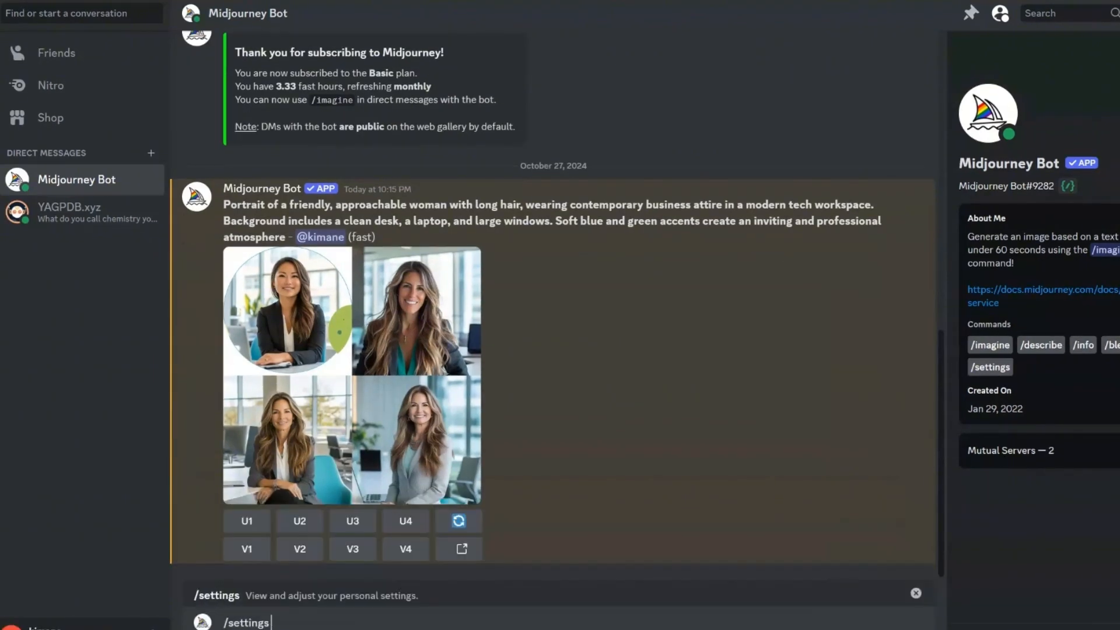
key(Return)
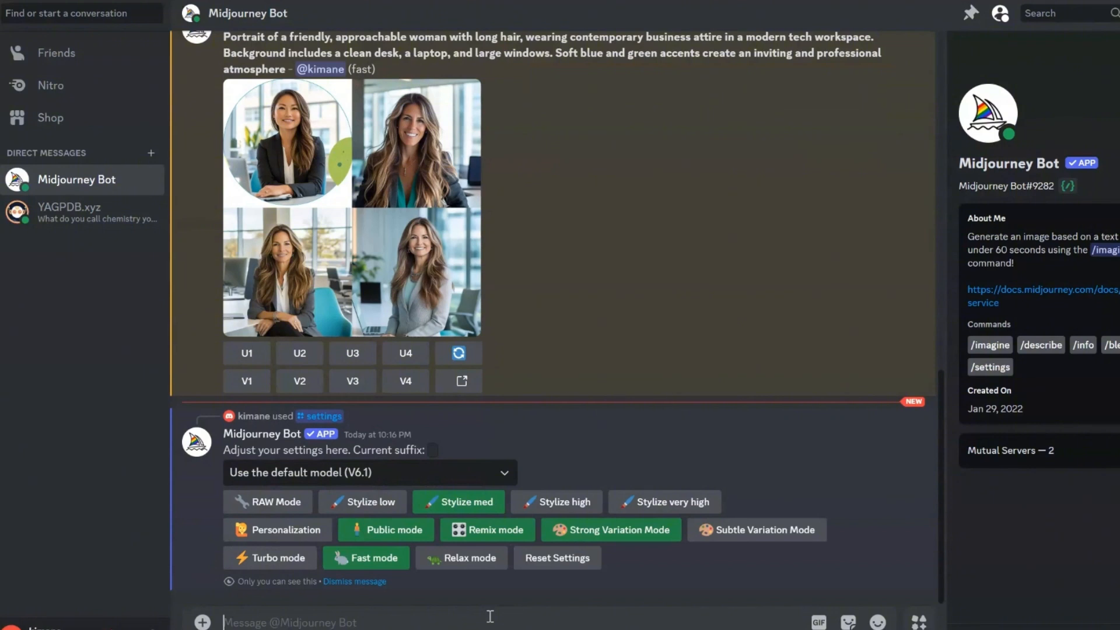
click(503, 473)
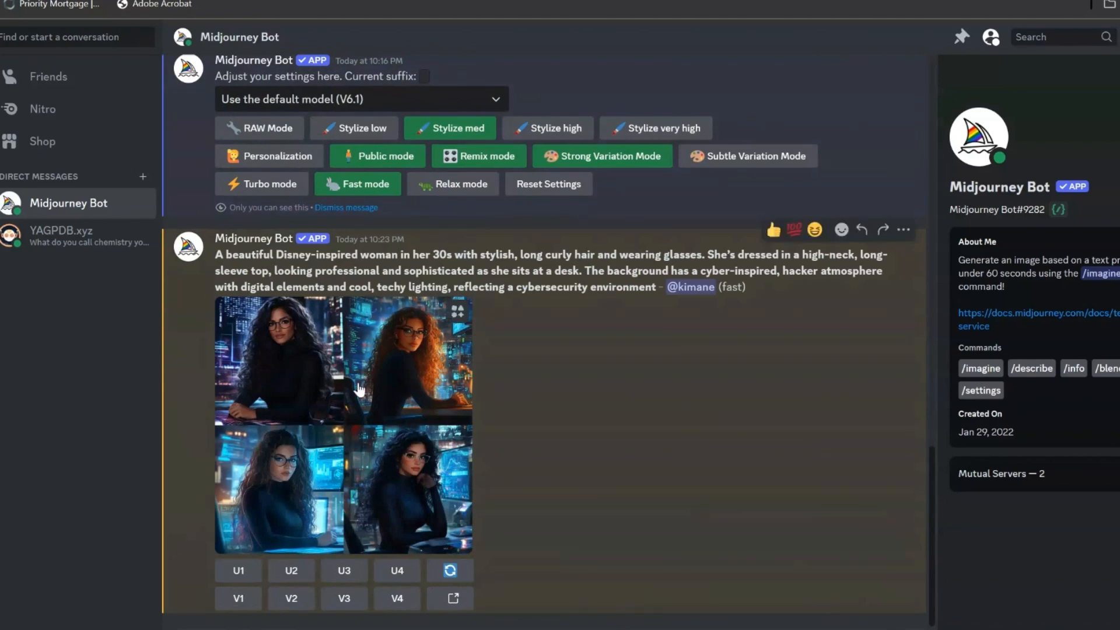
Upscale the third image in the grid of the Disney-inspired woman with curly hair and glasses, inspecting the grid and the result enlarged.
click(246, 377)
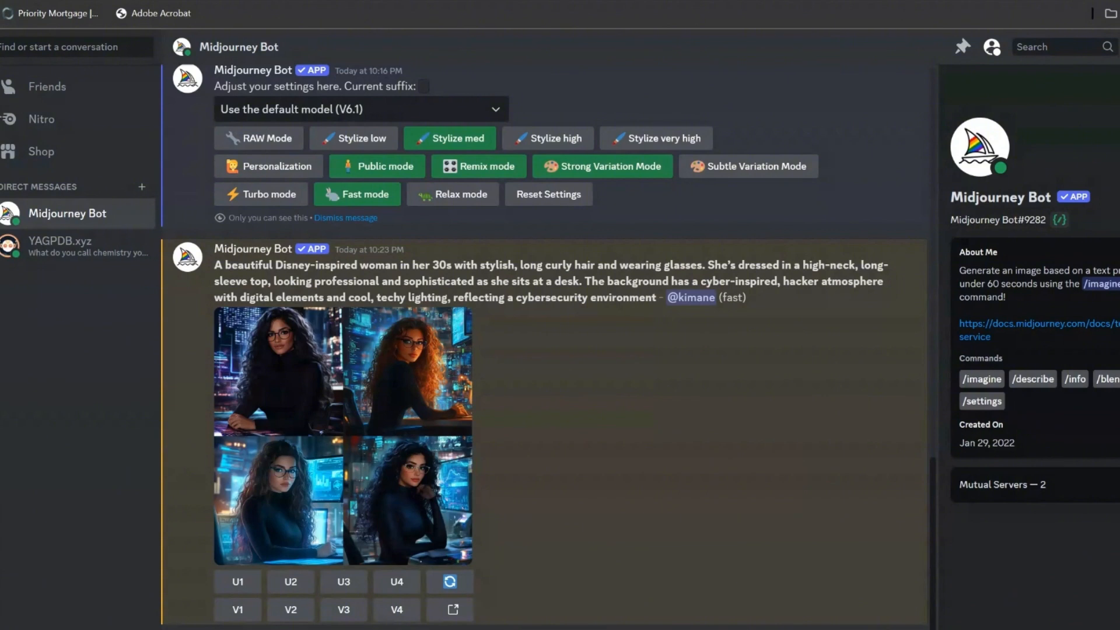
click(352, 581)
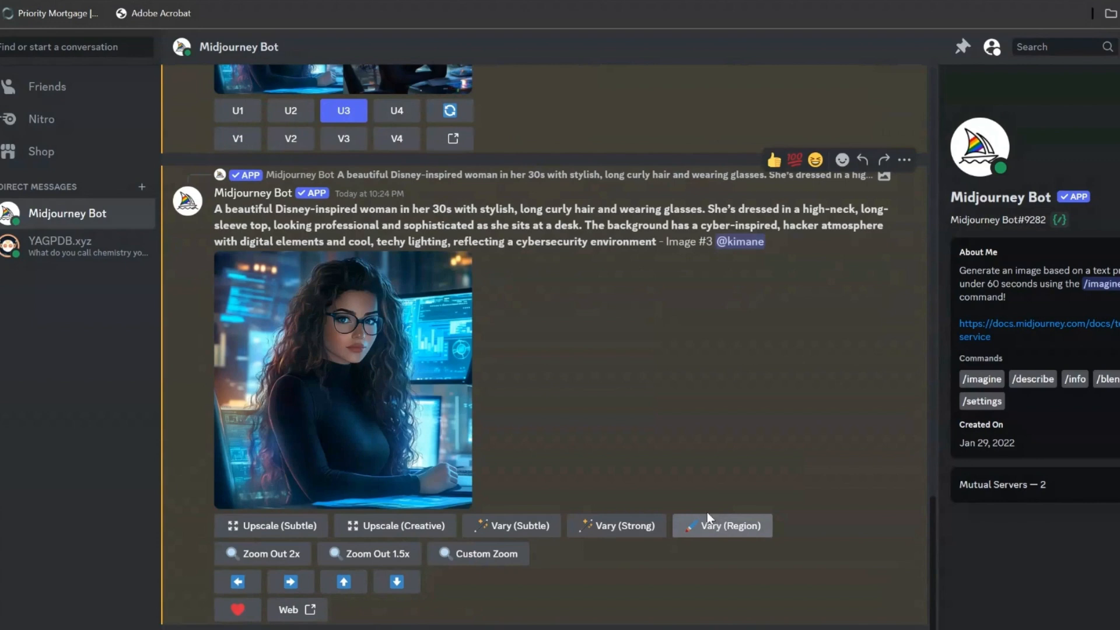
click(416, 467)
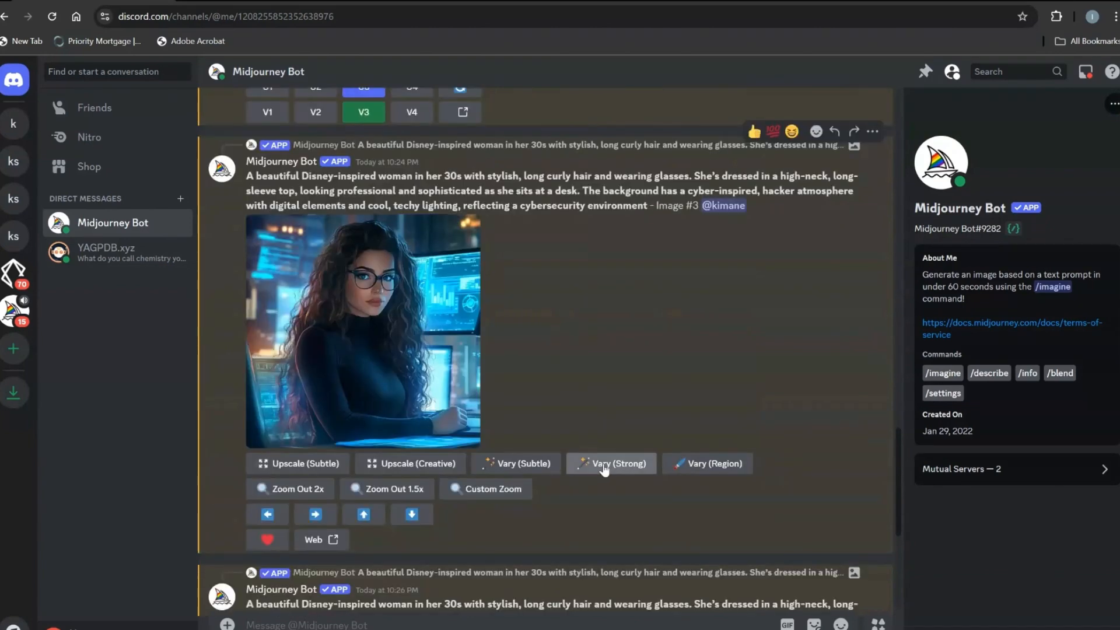
Create strong variations of the upscaled third image by submitting the same remix prompt, and review the results.
click(604, 469)
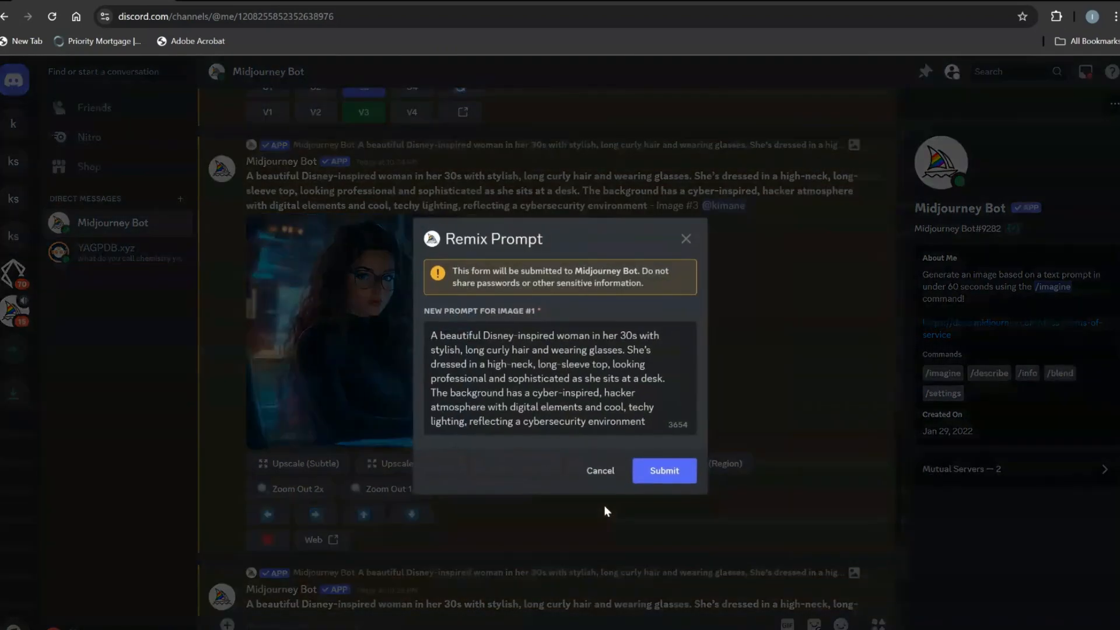
click(666, 476)
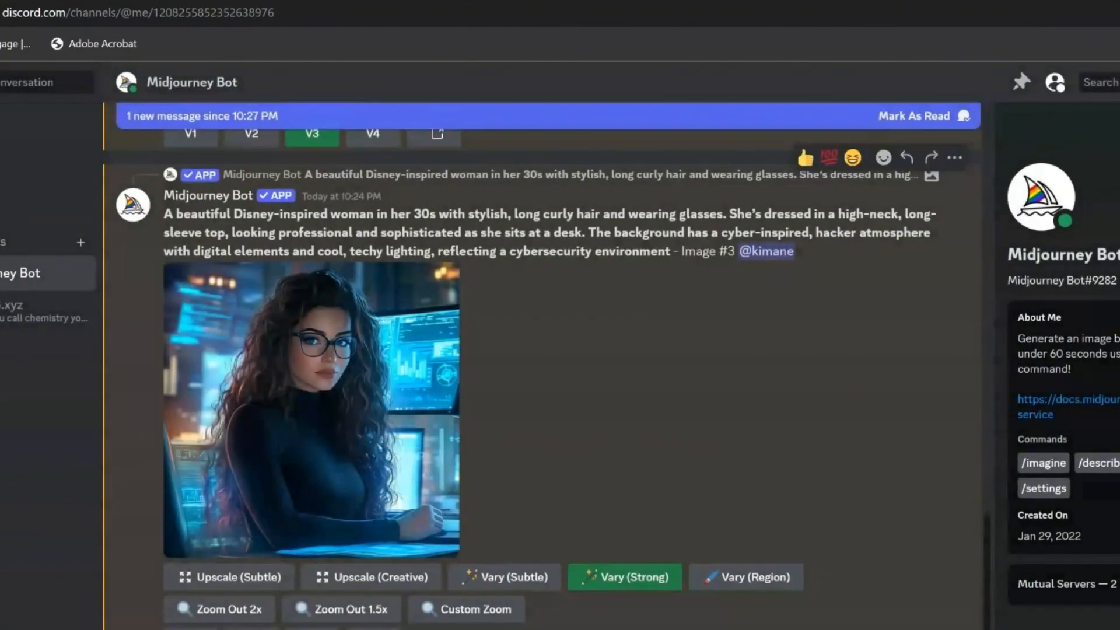
scroll(548, 408, down, 4)
scroll(548, 408, down, 3)
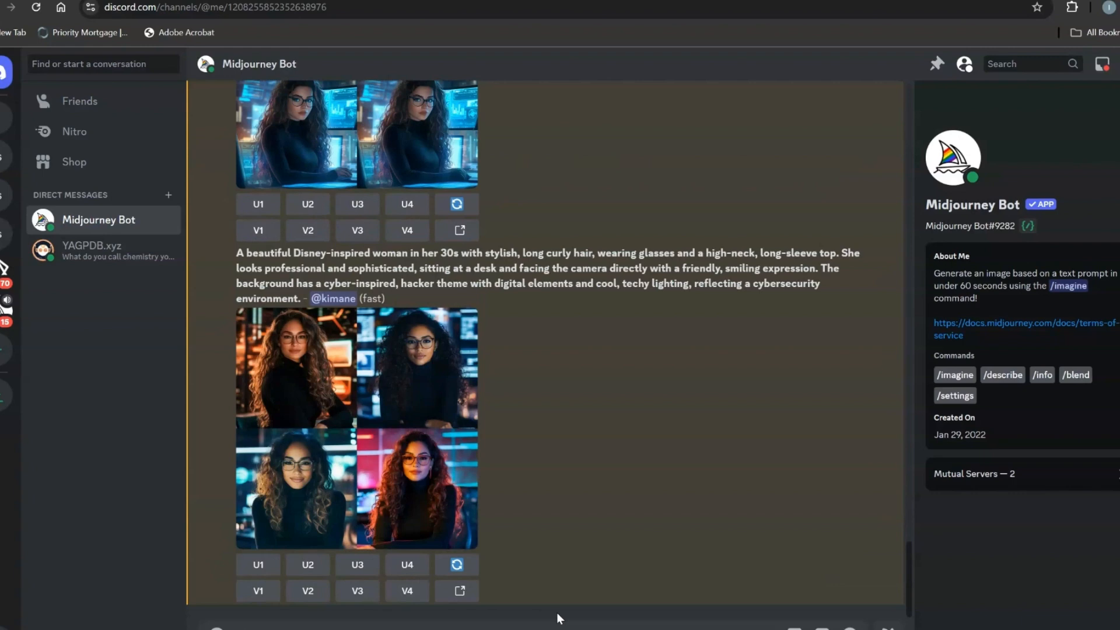
Examine enlarged views of the newer character image grids and the second image of the woman with a laptop and white cup.
click(378, 418)
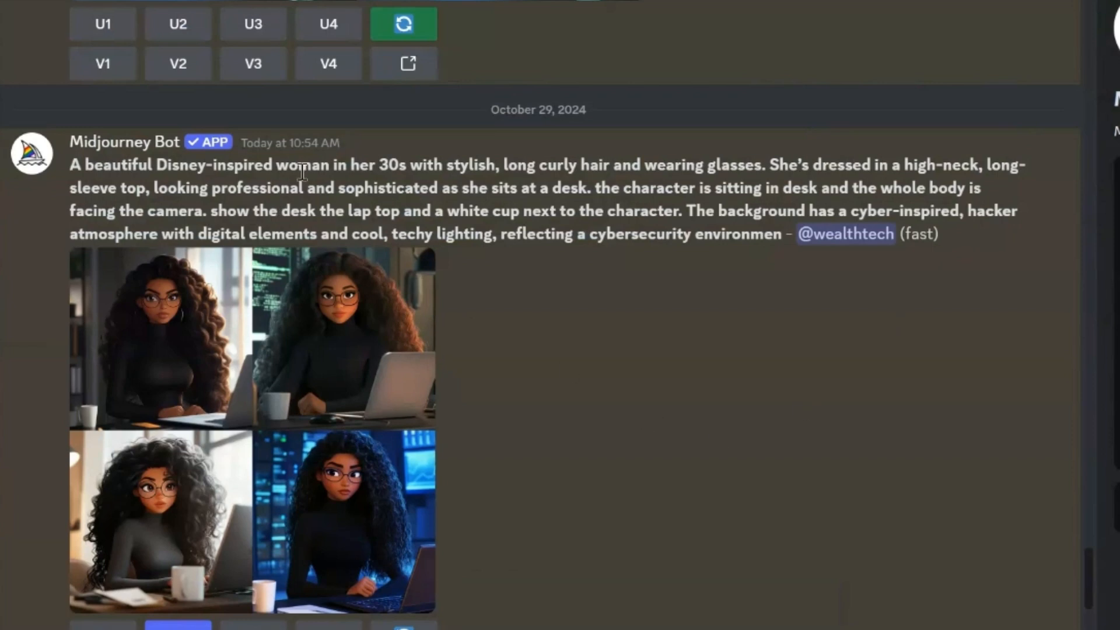
click(303, 402)
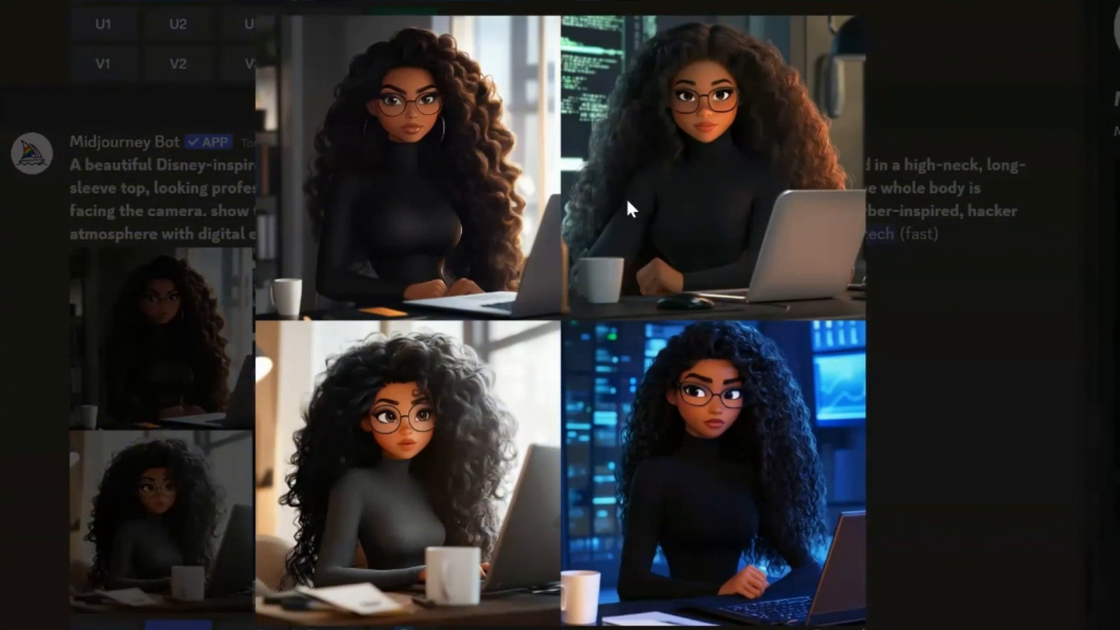
click(925, 328)
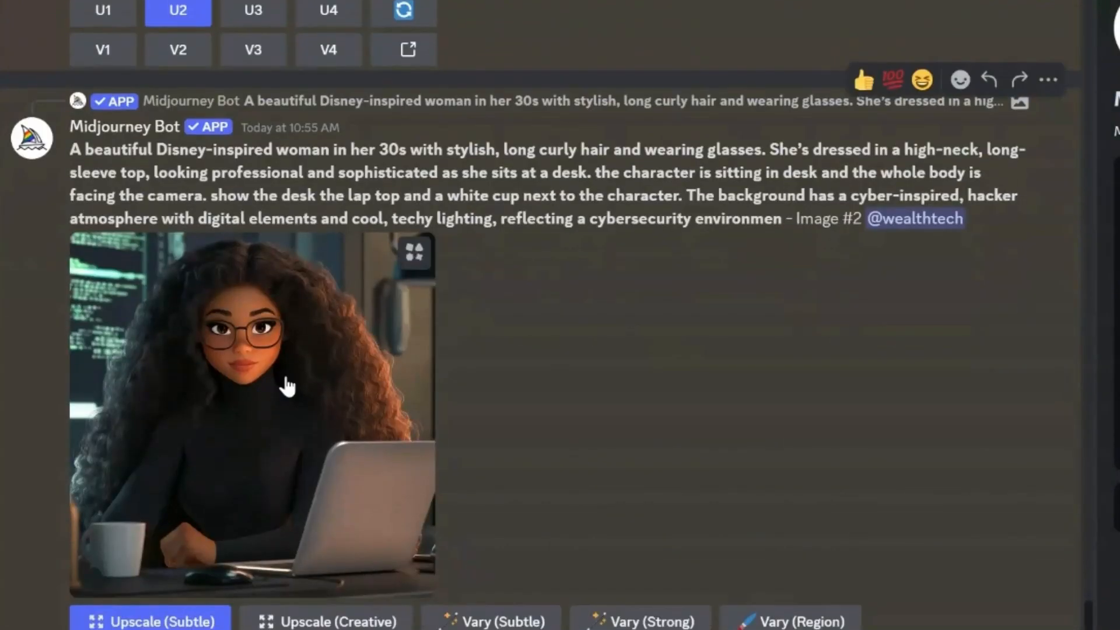
click(286, 385)
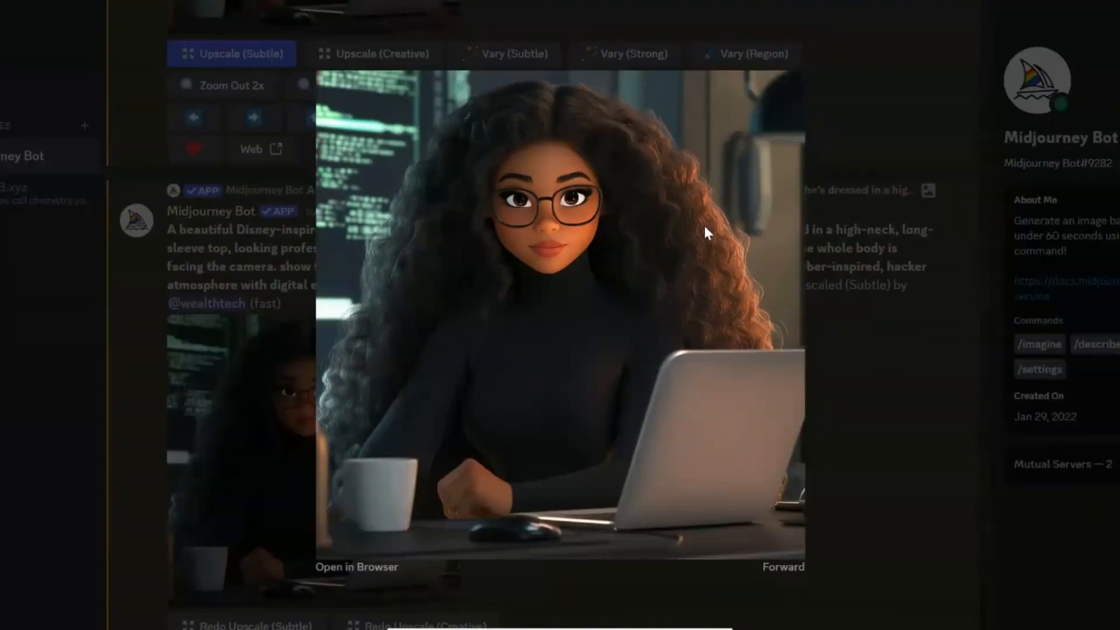
click(872, 362)
Open the subtly upscaled image of the woman with the laptop and white cup on the Midjourney website.
scroll(584, 385, down, 3)
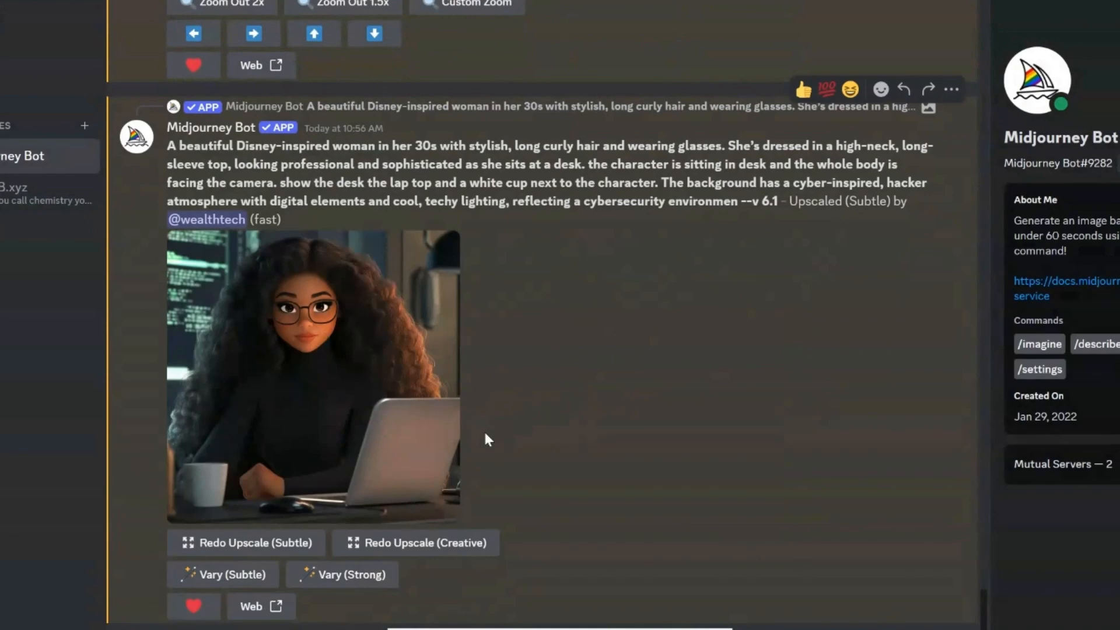
click(265, 608)
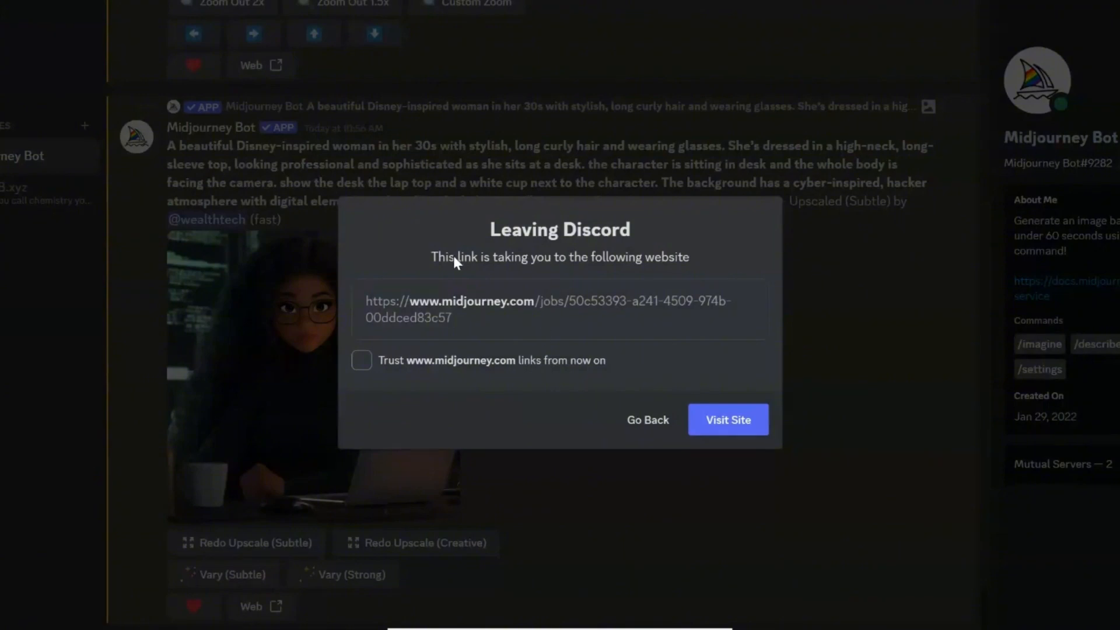
click(741, 420)
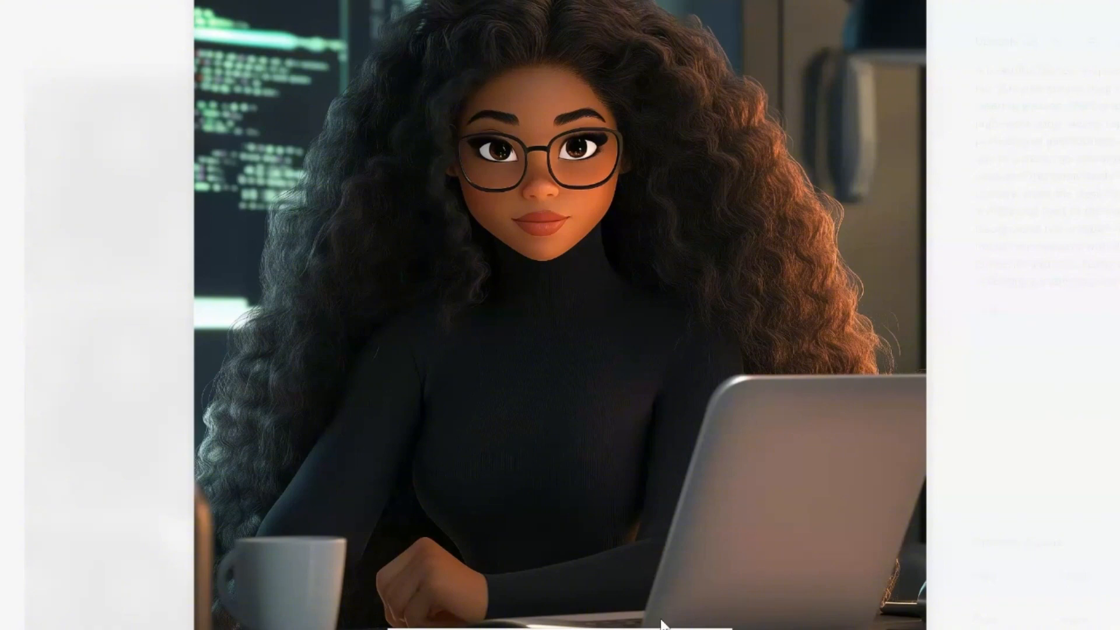
Search Google for "hugging face", open the Hugging Face website and look over its homepage and trending Spaces.
click(537, 95)
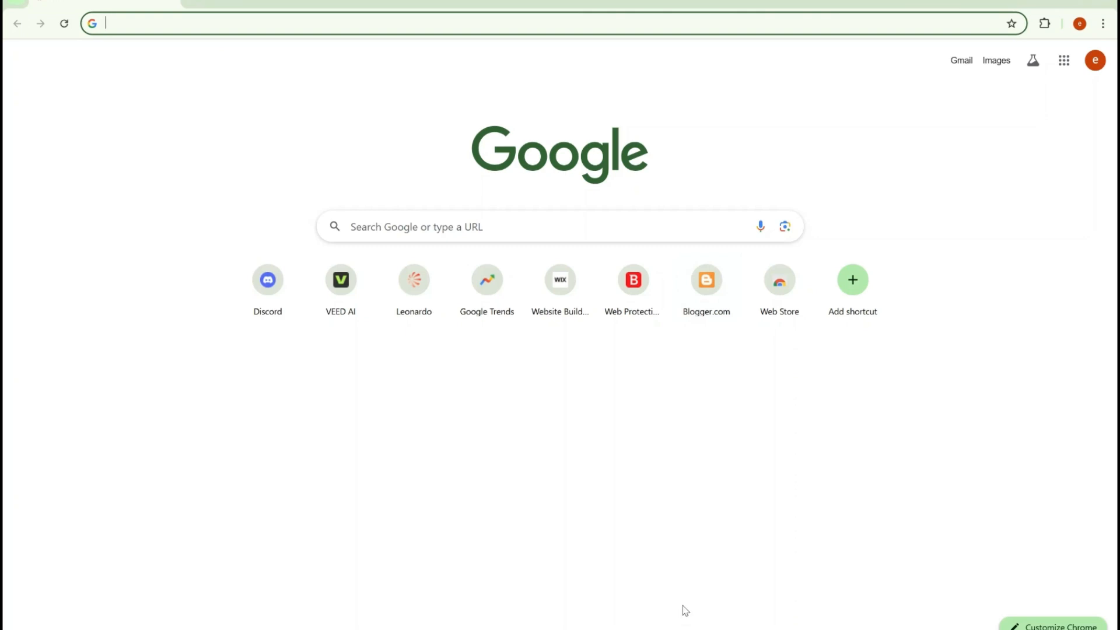
click(503, 226)
text(HUGGING)
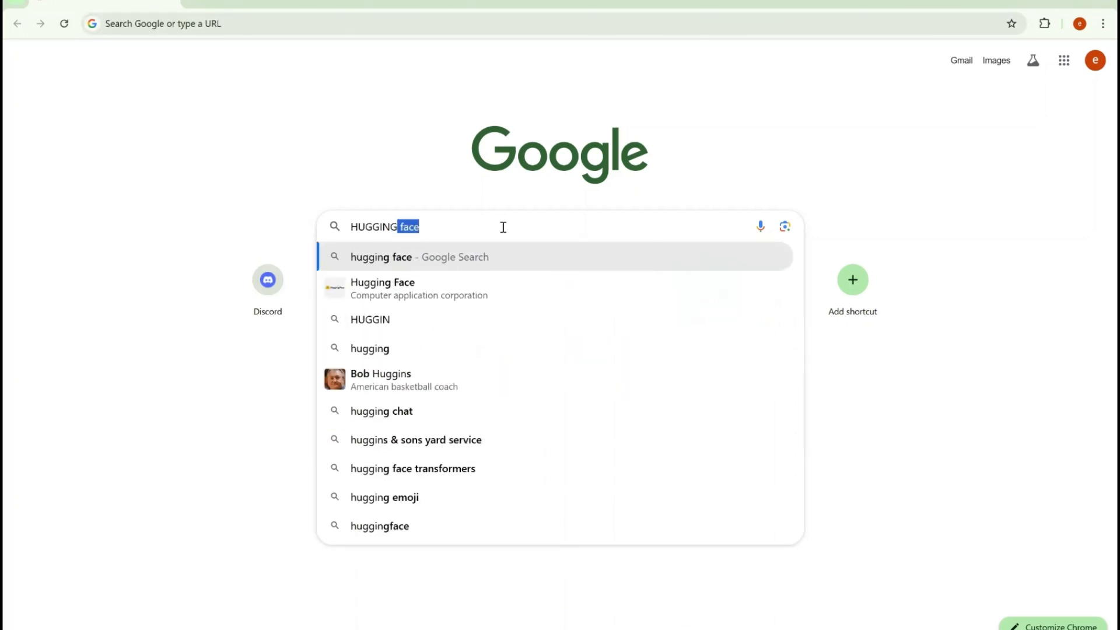
key(Return)
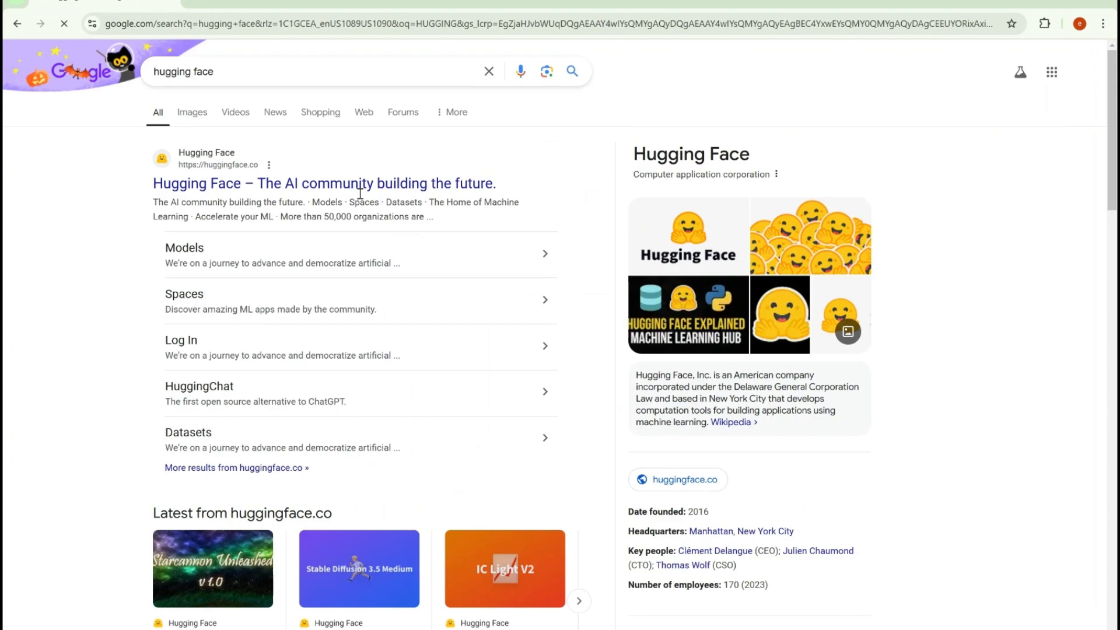
click(328, 181)
scroll(395, 255, down, 14)
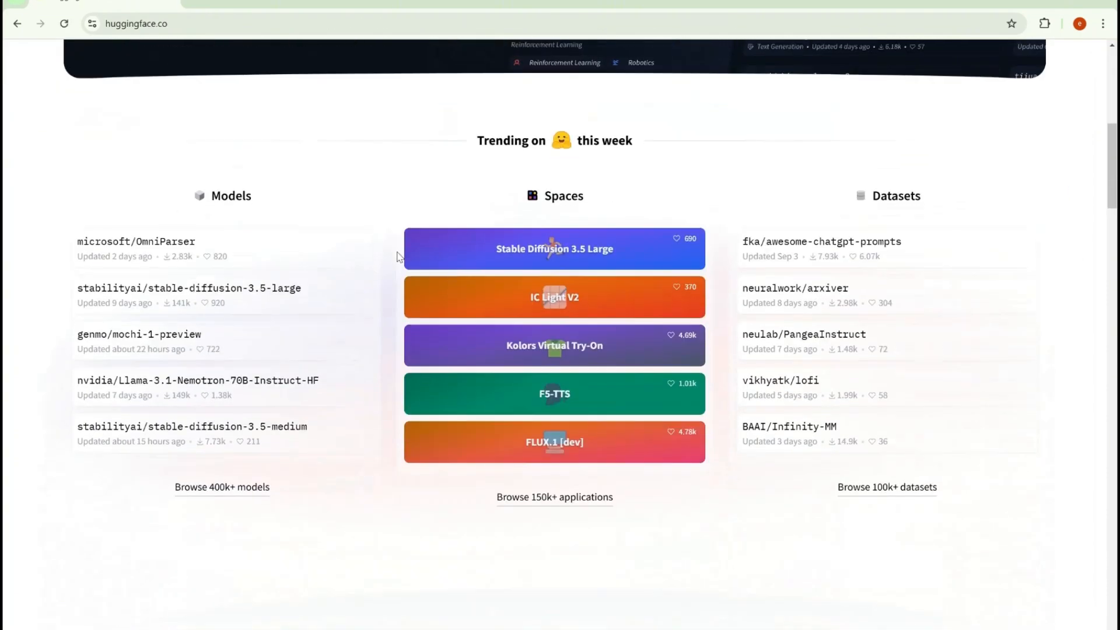
scroll(399, 257, up, 15)
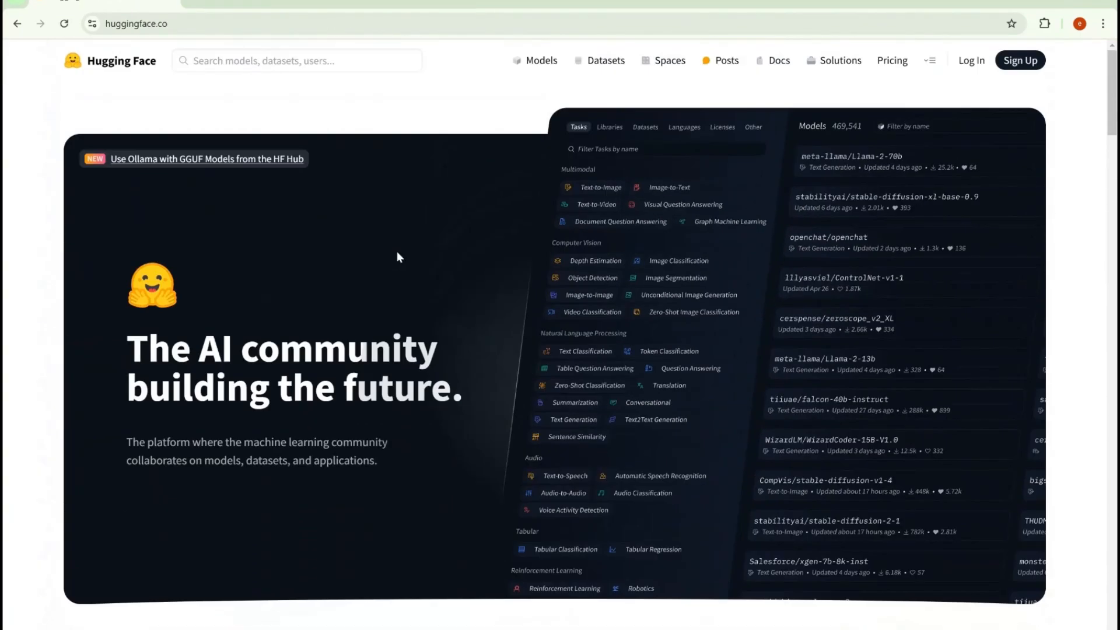
Review the Hugging Face pricing plans, including the HF Hub and Pro Account offers.
click(892, 61)
scroll(146, 419, down, 1)
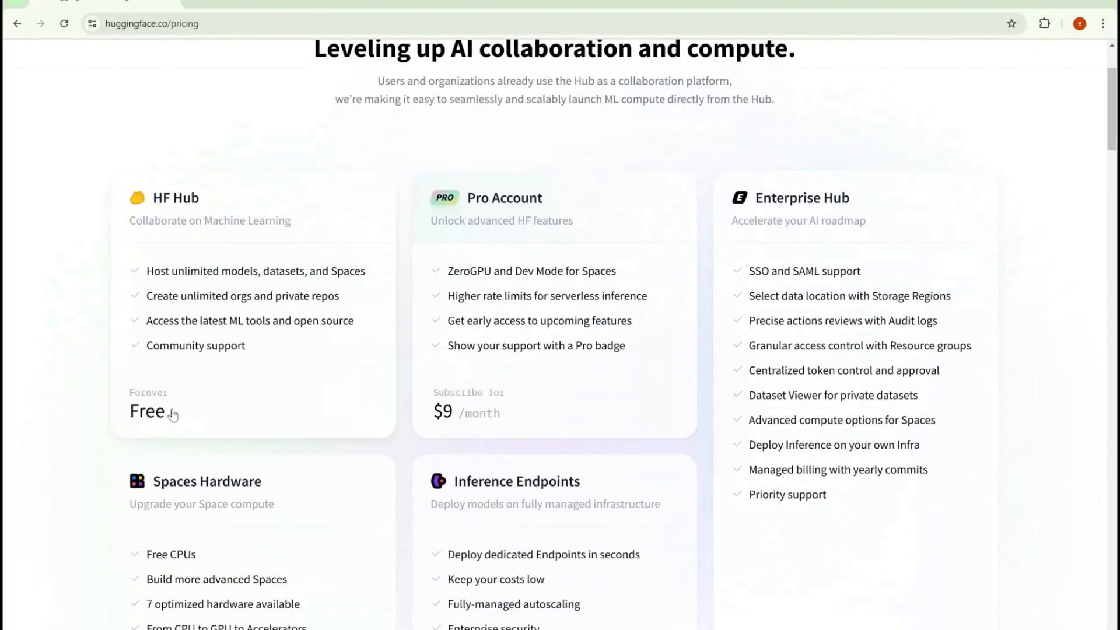
scroll(315, 370, up, 2)
Search Hugging Face Spaces for "stable video diffusion" and open the Stable Video Diffusion 1.1 Space by multimodalart.
scroll(128, 490, down, 1)
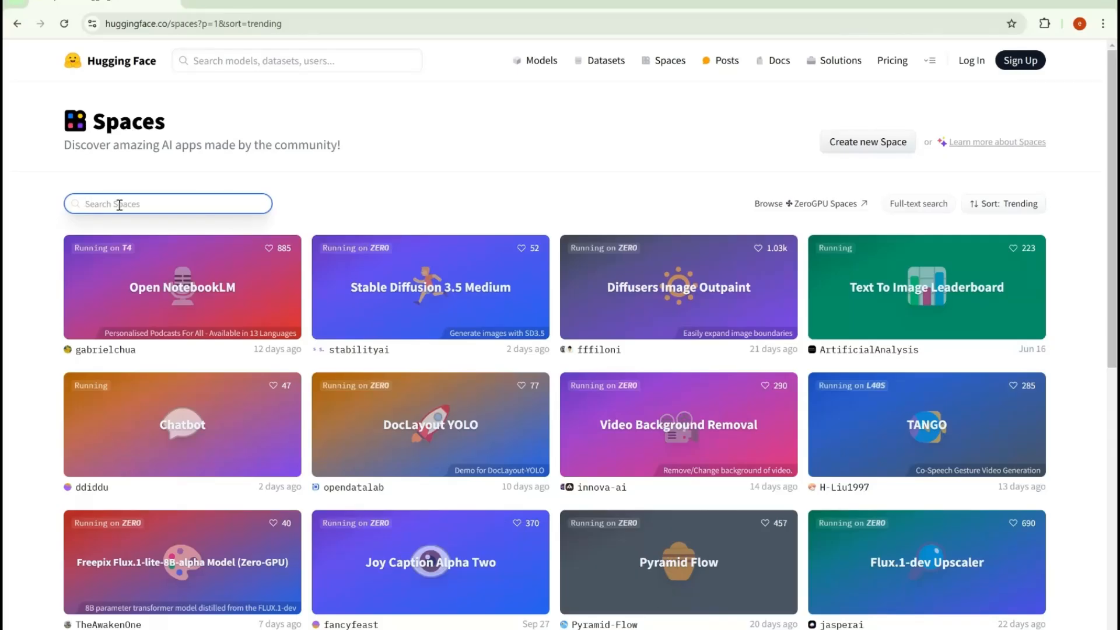
text(stable)
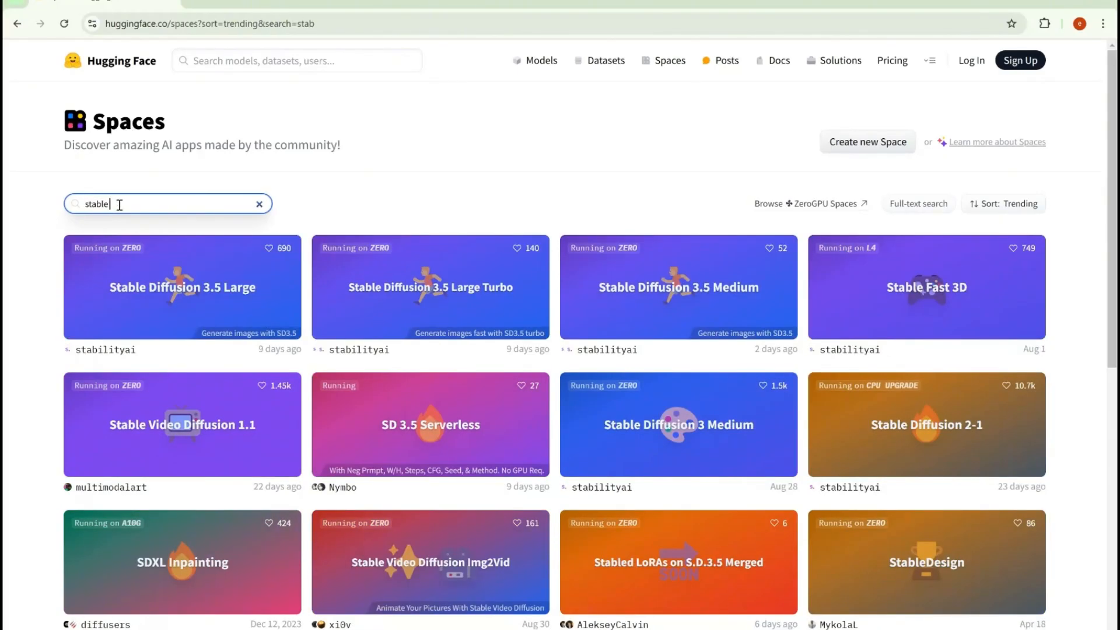
text( video)
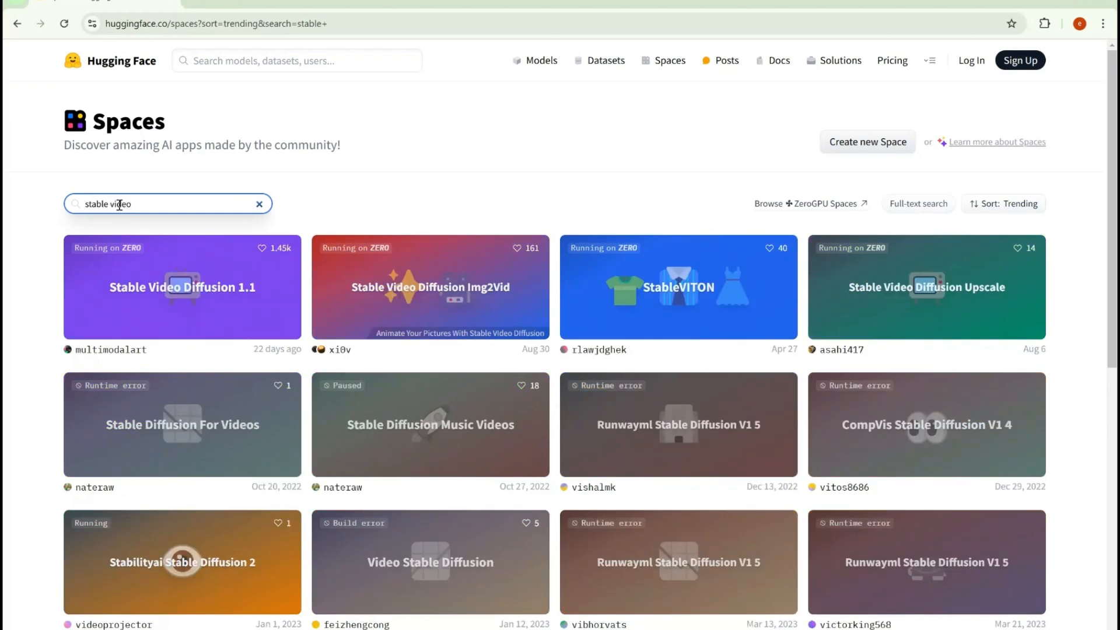
text( di)
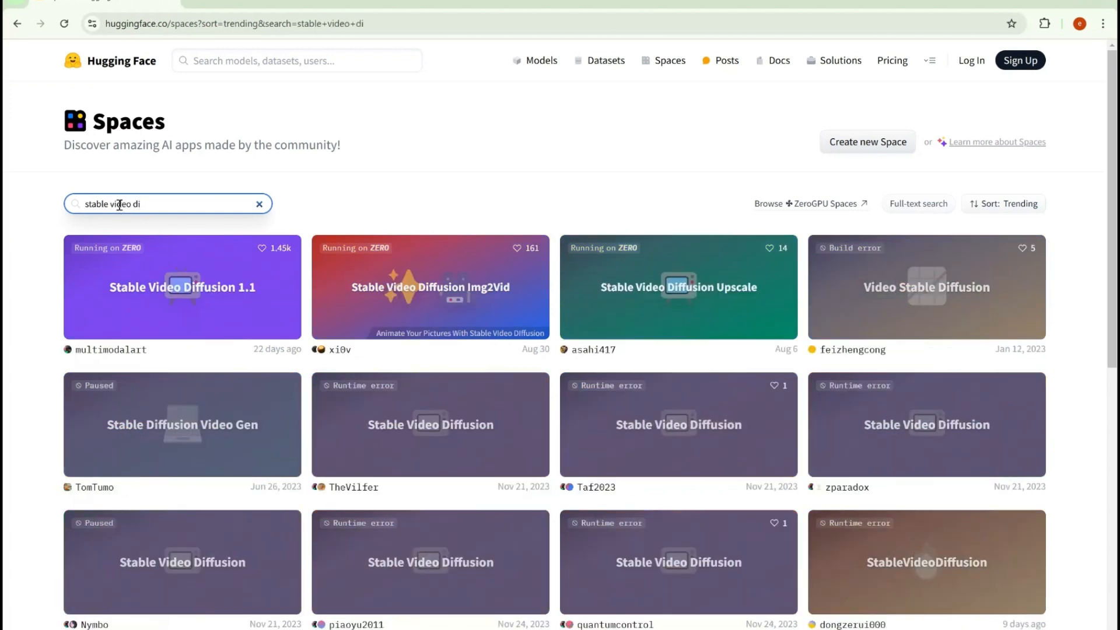
text(ffusion)
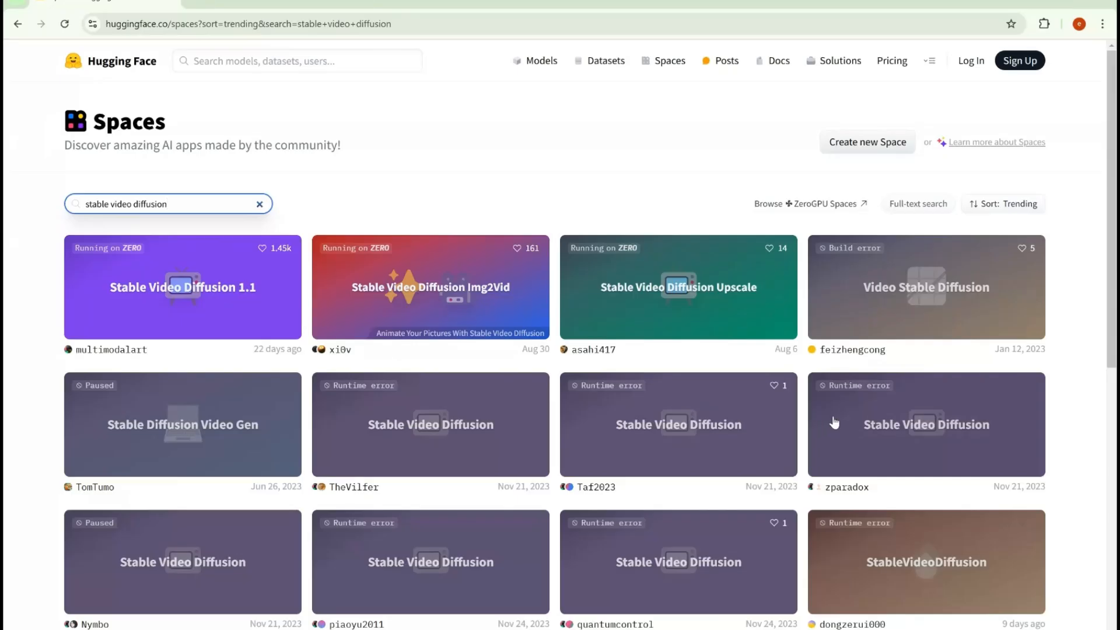
click(175, 286)
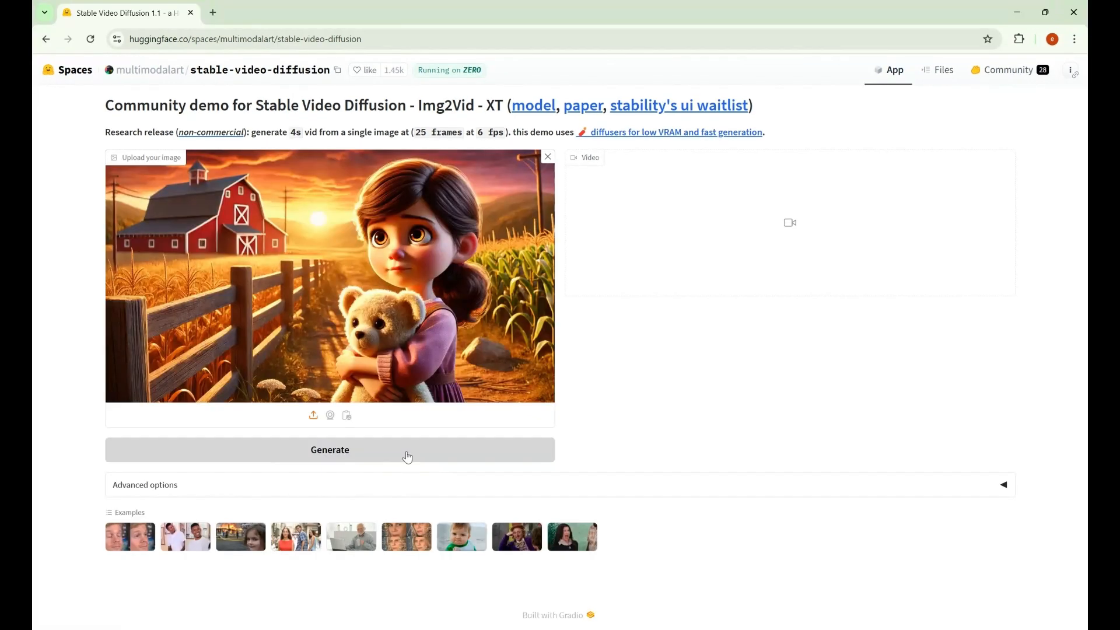
Generate a video from the image of the girl holding a teddy bear and replay the result several times.
click(398, 348)
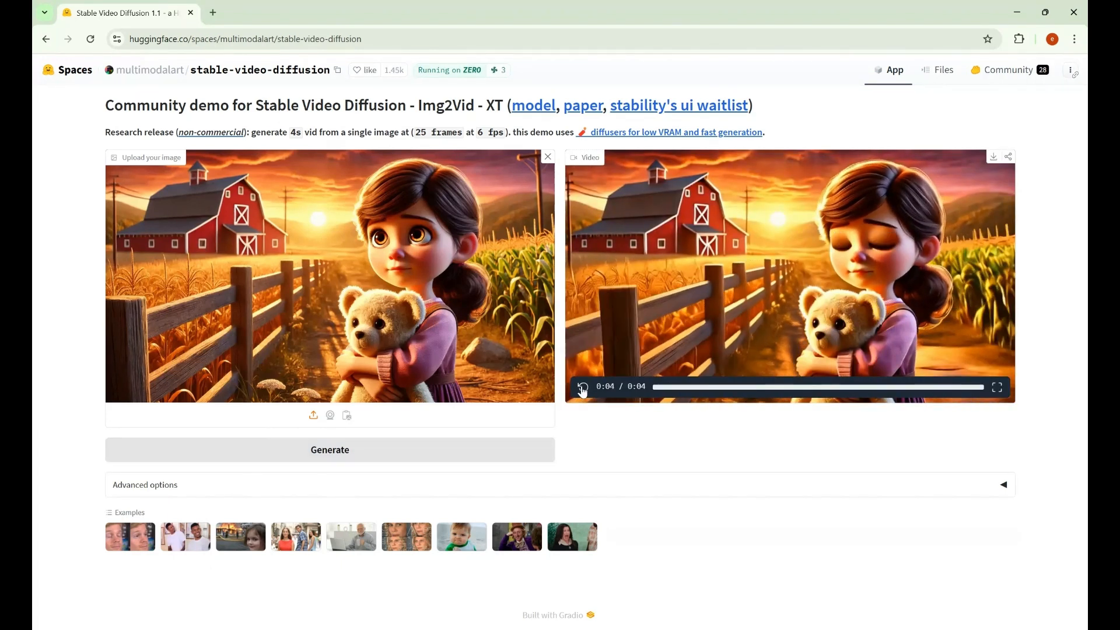
click(582, 388)
click(582, 387)
click(582, 388)
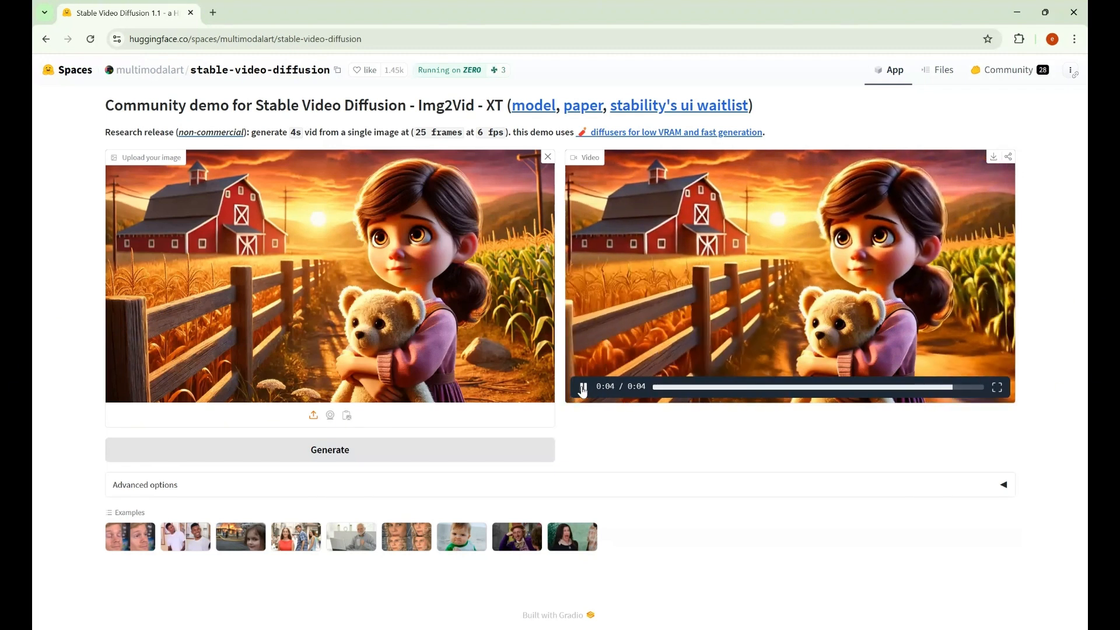
click(582, 387)
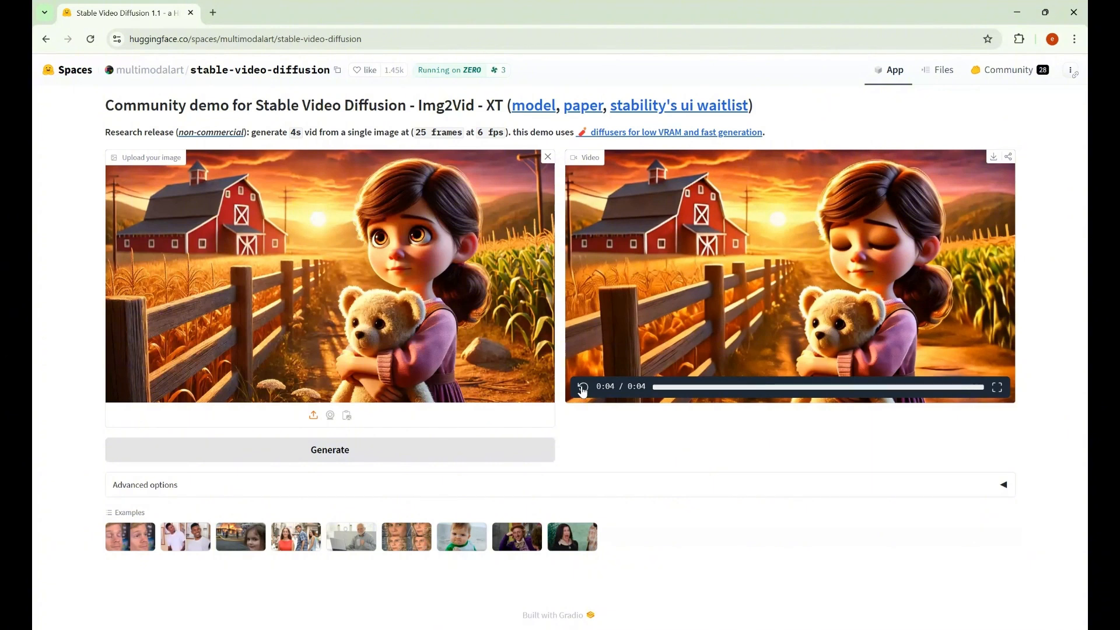
click(582, 387)
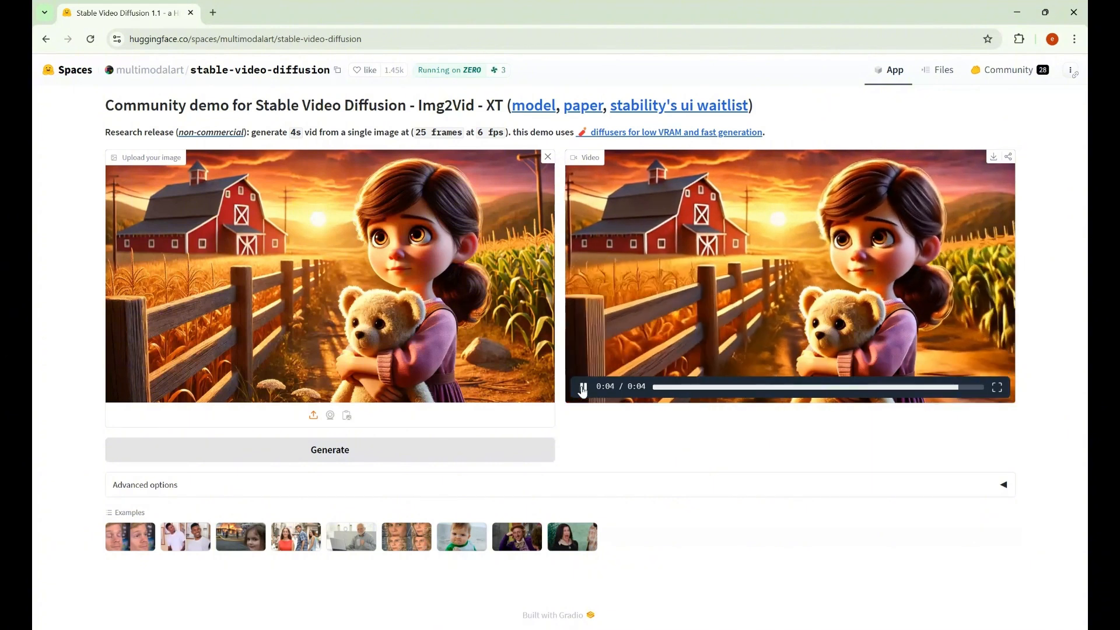
click(582, 387)
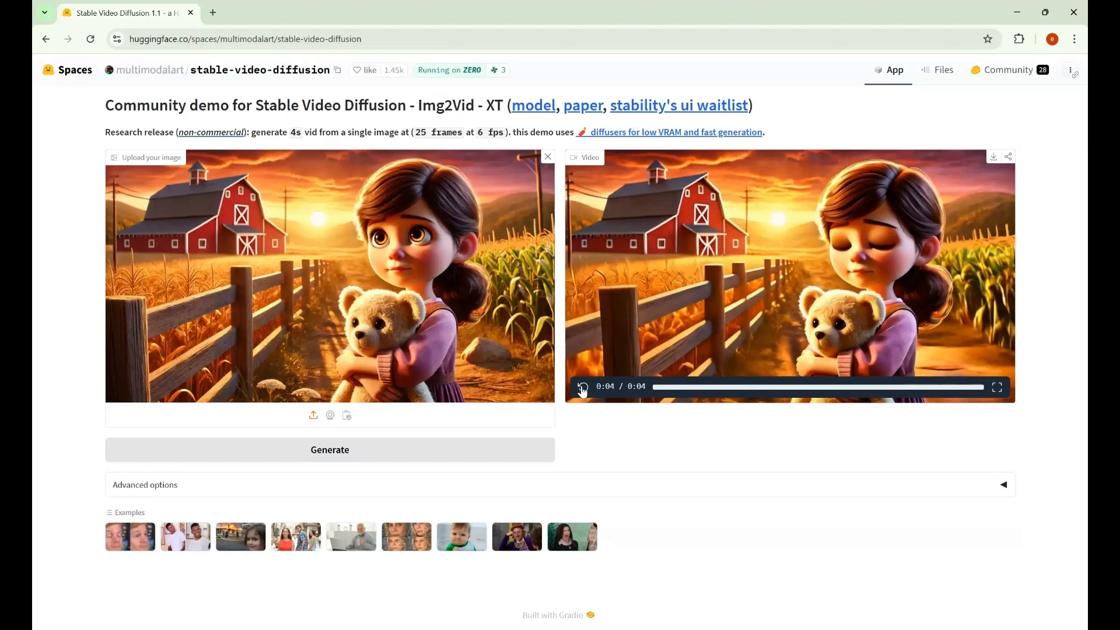
click(582, 387)
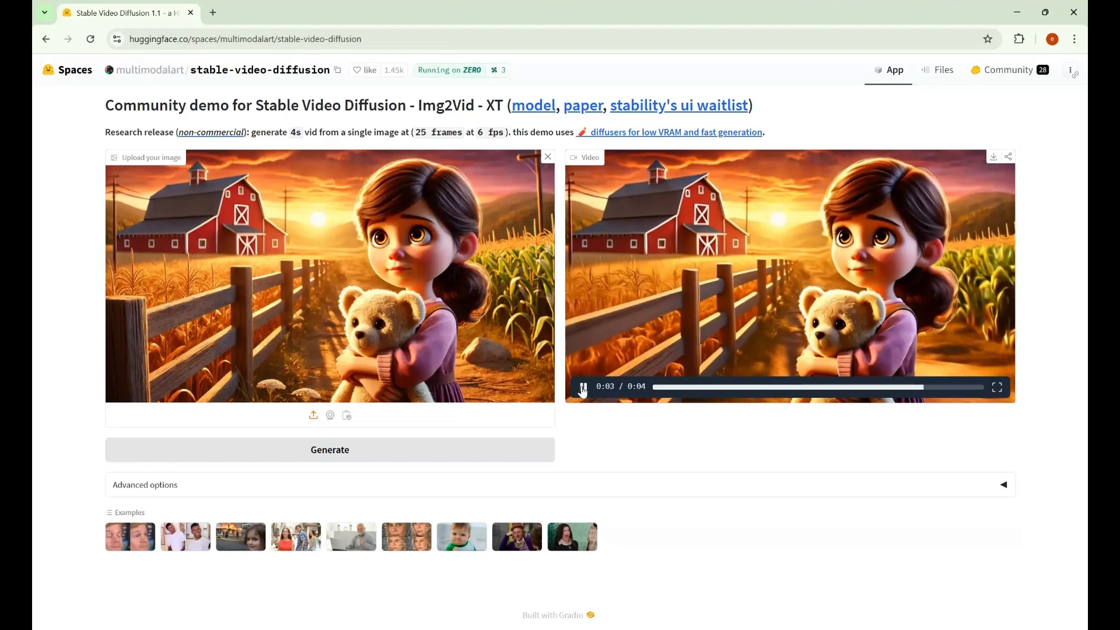